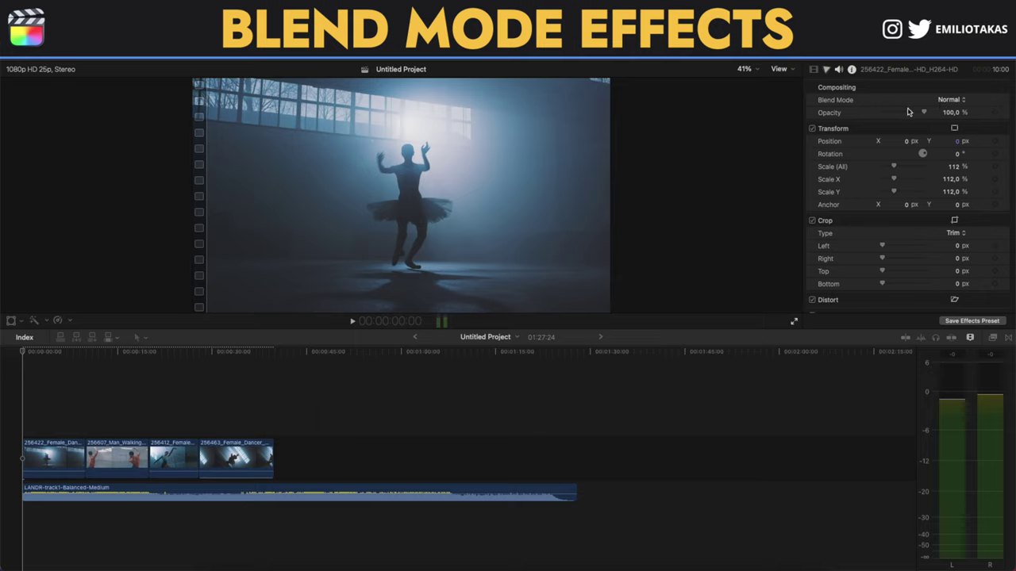
Split the first ballerina clip at 4:02 and stack a copy of the second piece above it.
{"action": "left_click", "coordinate": [47, 450]}
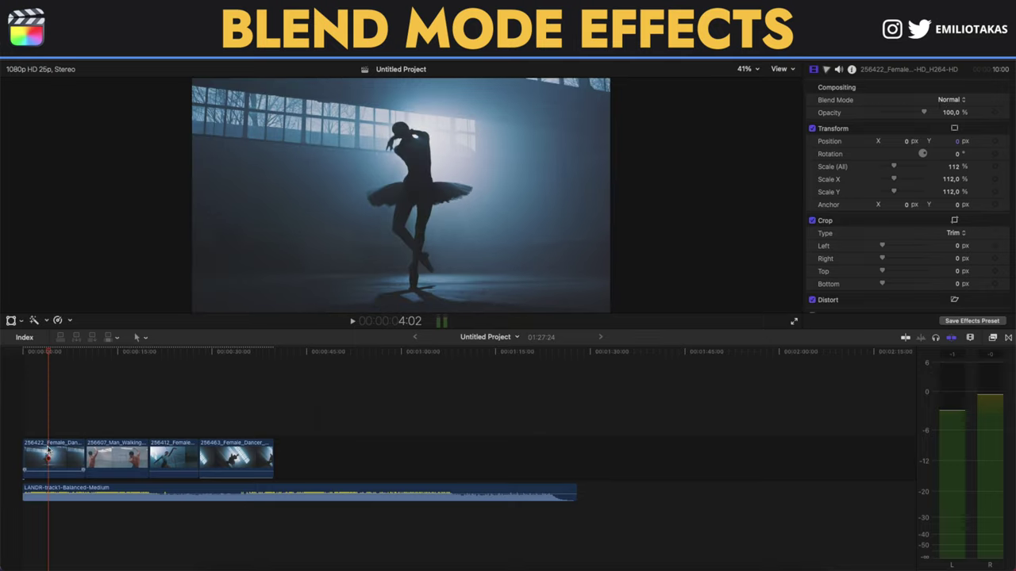
{"action": "key", "text": "b"}
{"action": "left_click", "coordinate": [47, 451]}
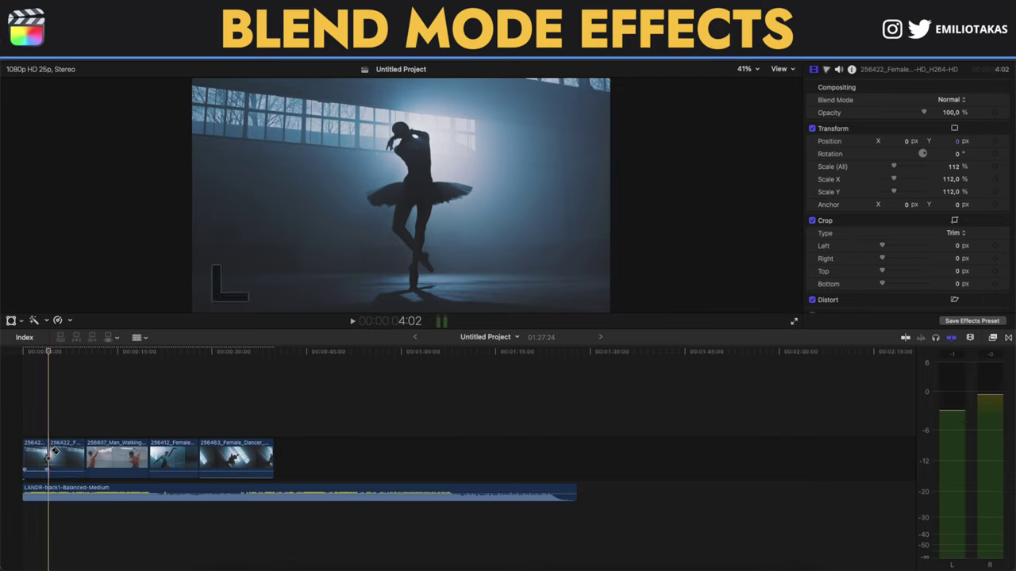
{"action": "key", "text": "a"}
{"action": "left_click", "coordinate": [62, 455]}
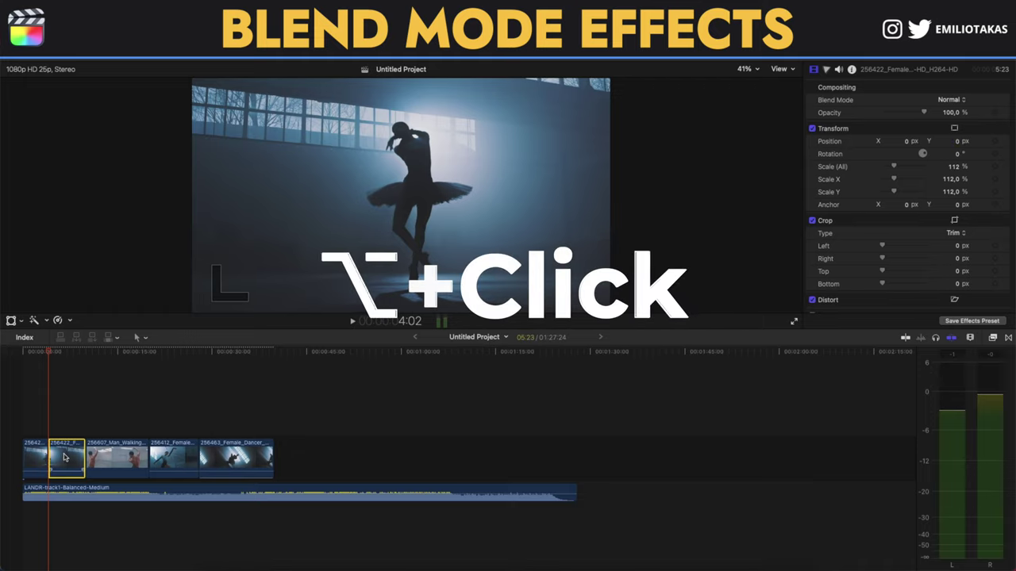
{"action": "left_click_drag", "start_coordinate": [67, 460], "coordinate": [68, 429]}
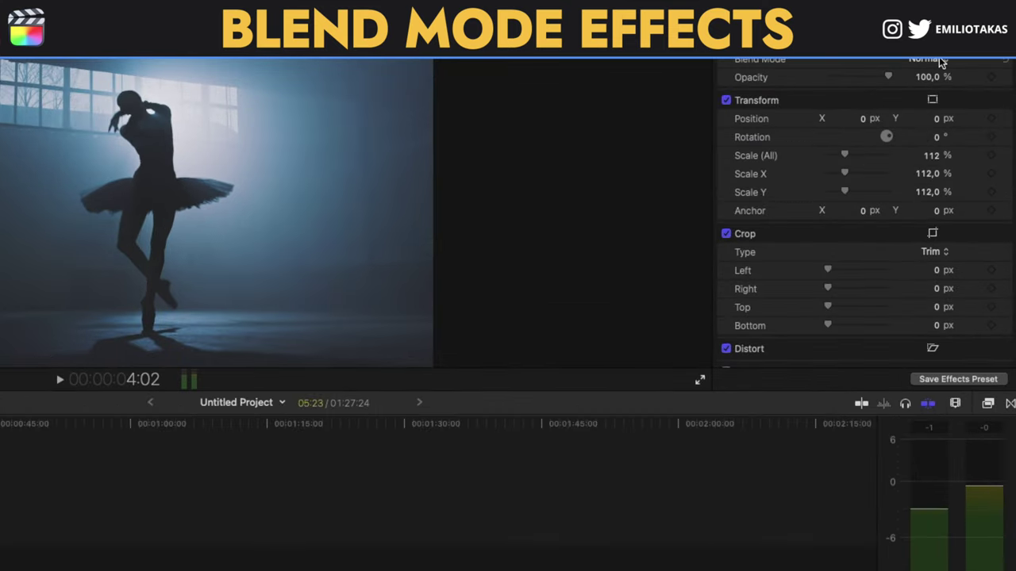
Set both the upper copy and the original ballerina clip to Lighten blend mode.
{"action": "left_click", "coordinate": [958, 100]}
{"action": "left_click", "coordinate": [950, 196]}
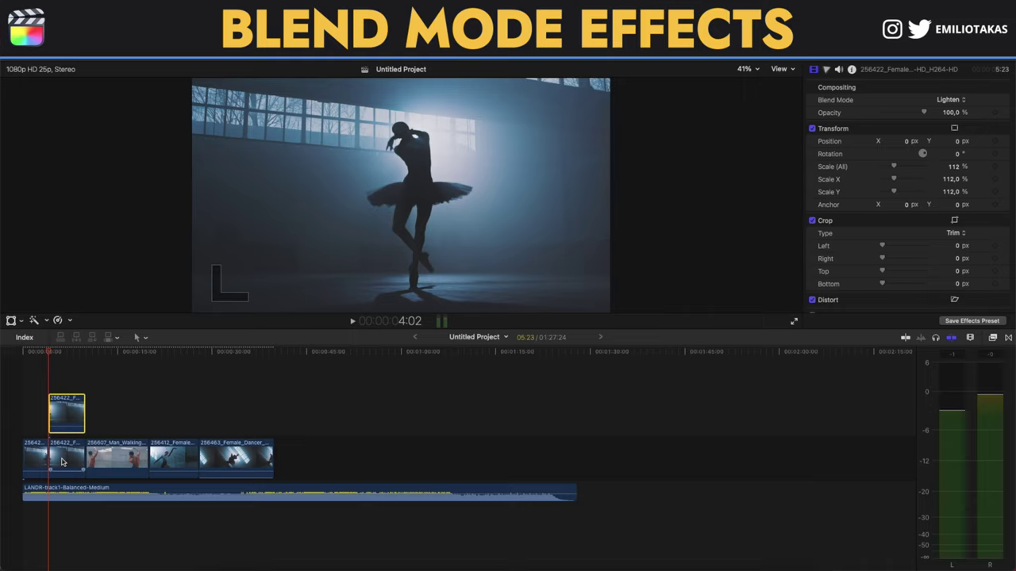
{"action": "left_click", "coordinate": [62, 462]}
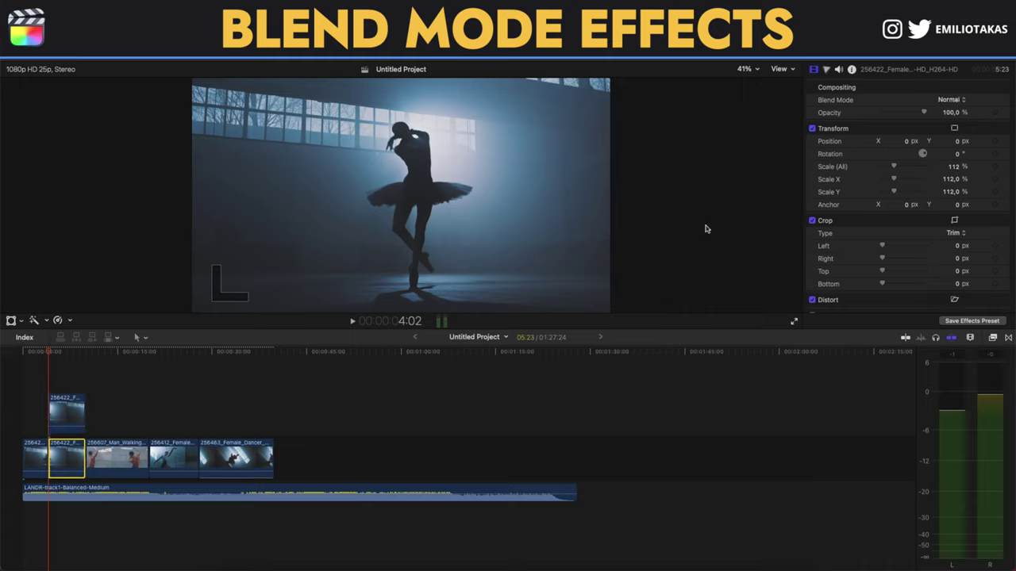
{"action": "left_click", "coordinate": [952, 98]}
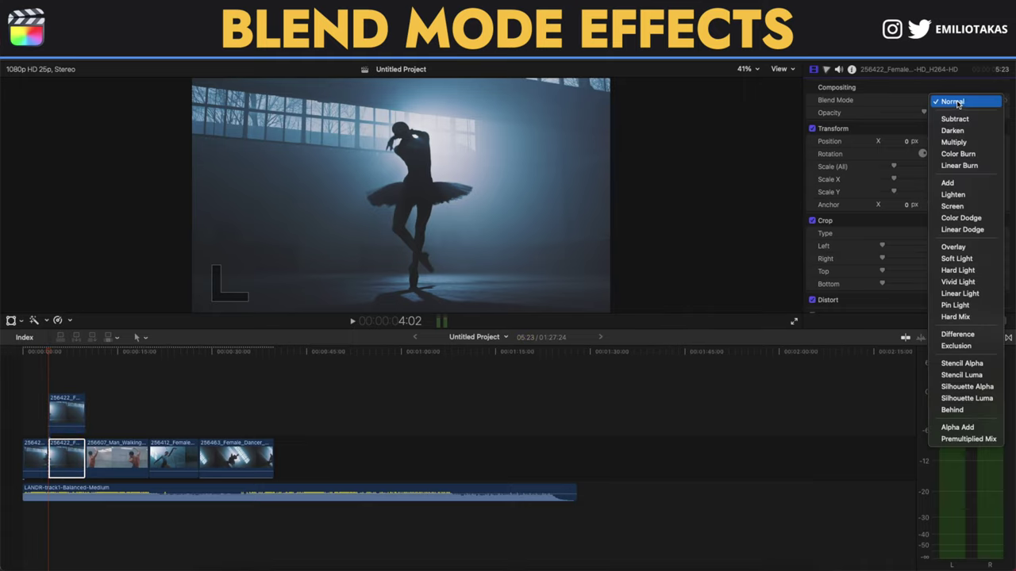
{"action": "left_click", "coordinate": [969, 193]}
{"action": "left_click", "coordinate": [63, 413]}
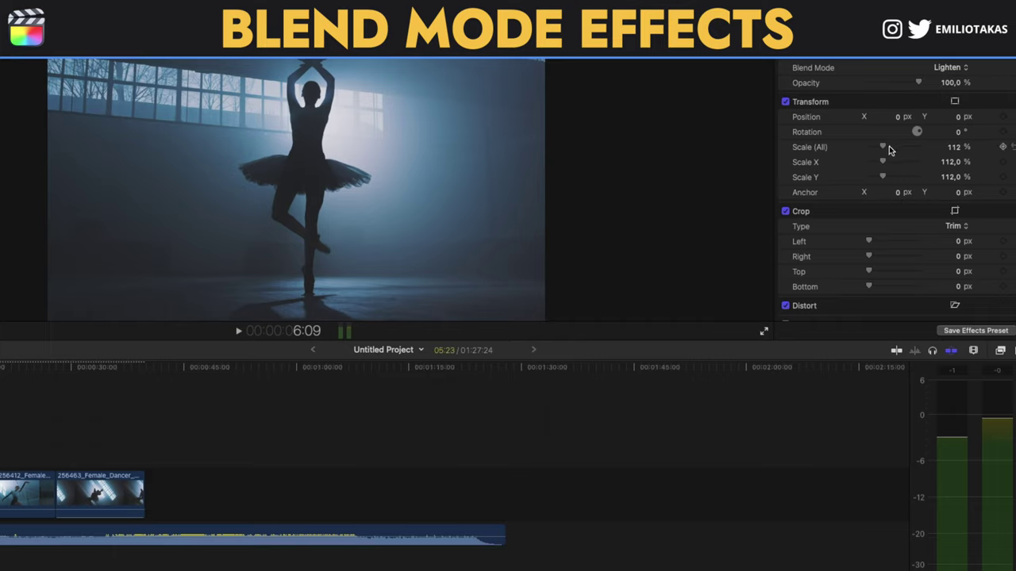
Scale the upper ballerina copy to 215% and move it right of the original dancer.
{"action": "left_click_drag", "start_coordinate": [884, 148], "coordinate": [896, 148]}
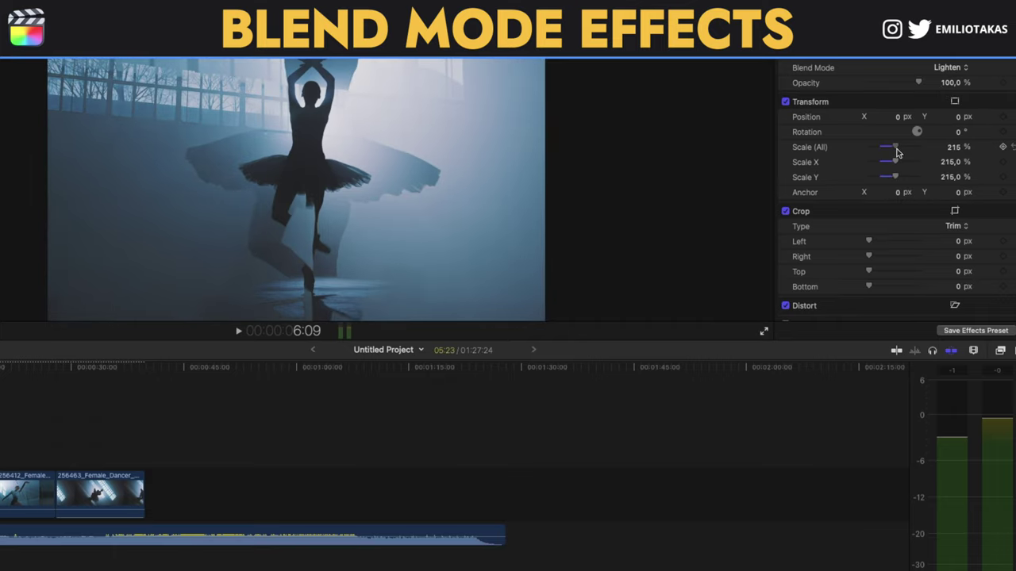
{"action": "left_click", "coordinate": [955, 103]}
{"action": "left_click_drag", "start_coordinate": [476, 154], "coordinate": [611, 140]}
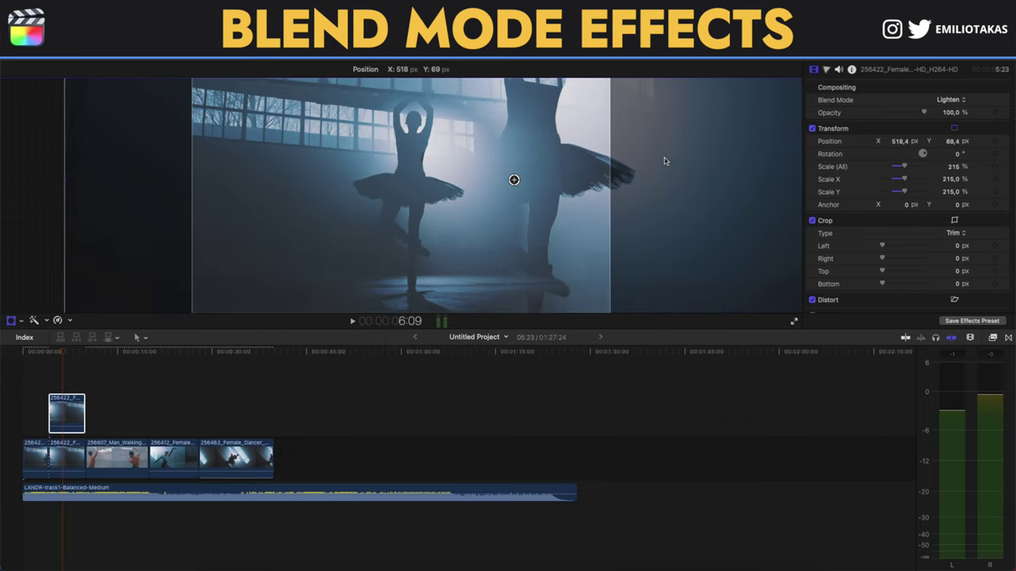
{"action": "left_click_drag", "start_coordinate": [665, 161], "coordinate": [656, 197]}
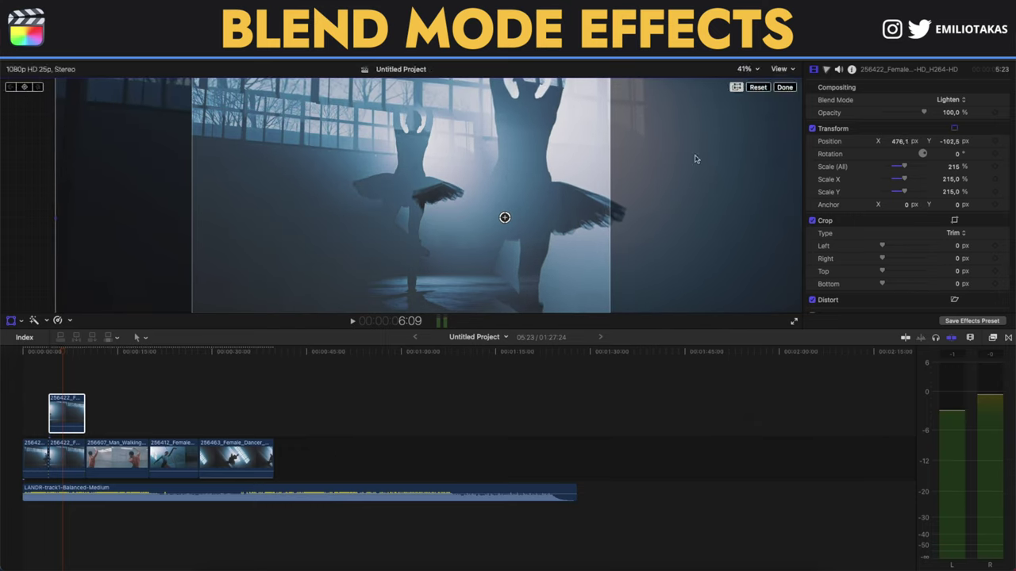
{"action": "left_click", "coordinate": [785, 88]}
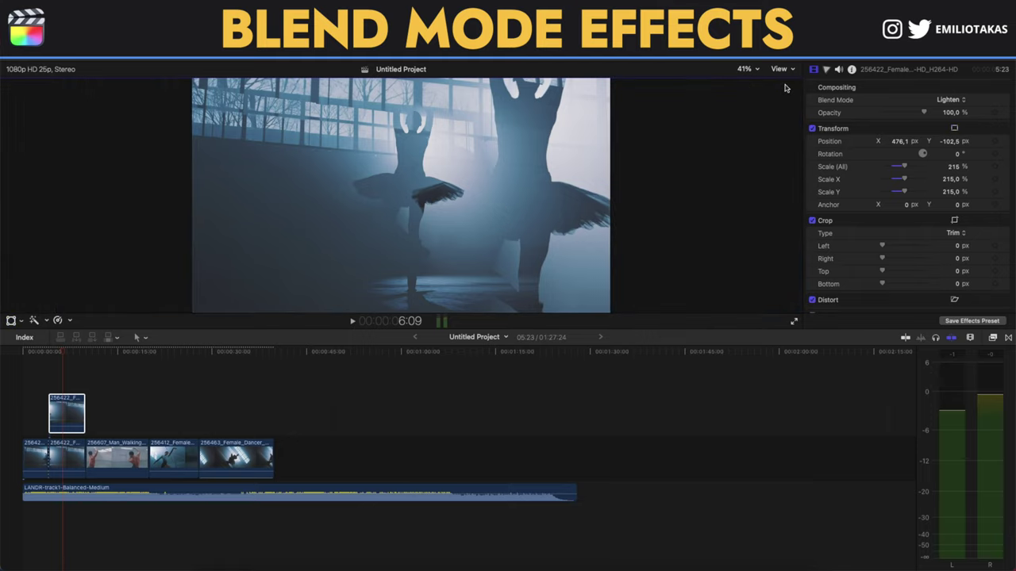
Set the upper copy's opacity to 70%.
{"action": "mouse_move", "coordinate": [924, 113]}
{"action": "left_mouse_down"}
{"action": "mouse_move", "coordinate": [888, 119]}
{"action": "mouse_move", "coordinate": [913, 119]}
{"action": "left_mouse_up"}
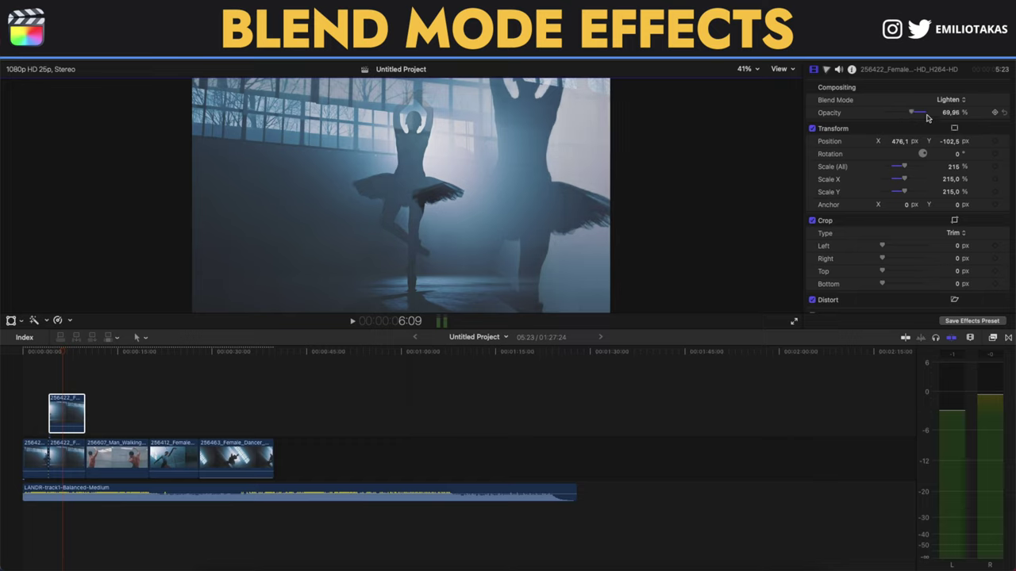
{"action": "left_click", "coordinate": [948, 113]}
{"action": "type", "text": "70"}
{"action": "left_click", "coordinate": [67, 460]}
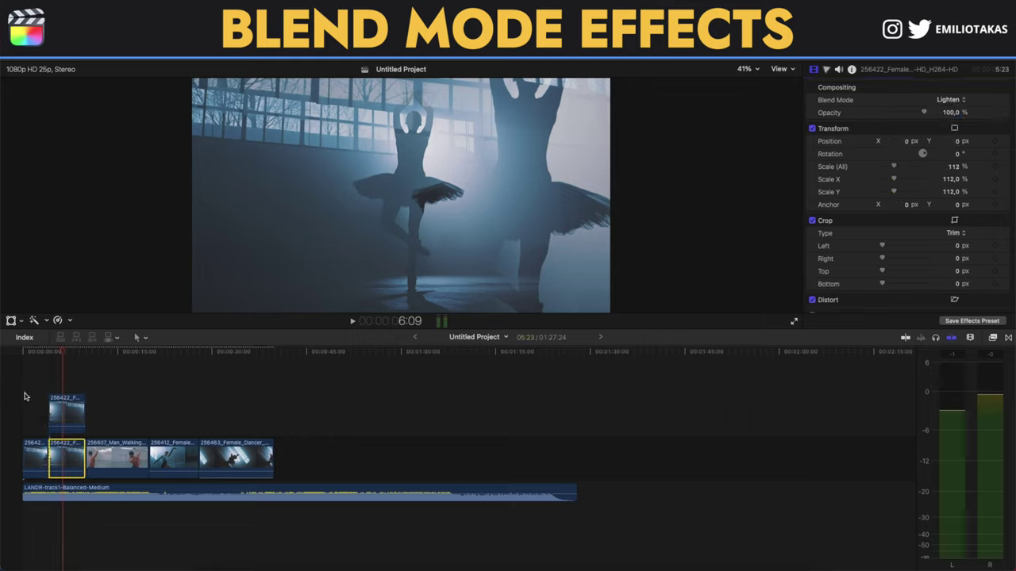
Duplicate the Man_Walking clip above itself and set the copy to Hard Light blend.
{"action": "left_click", "coordinate": [89, 459]}
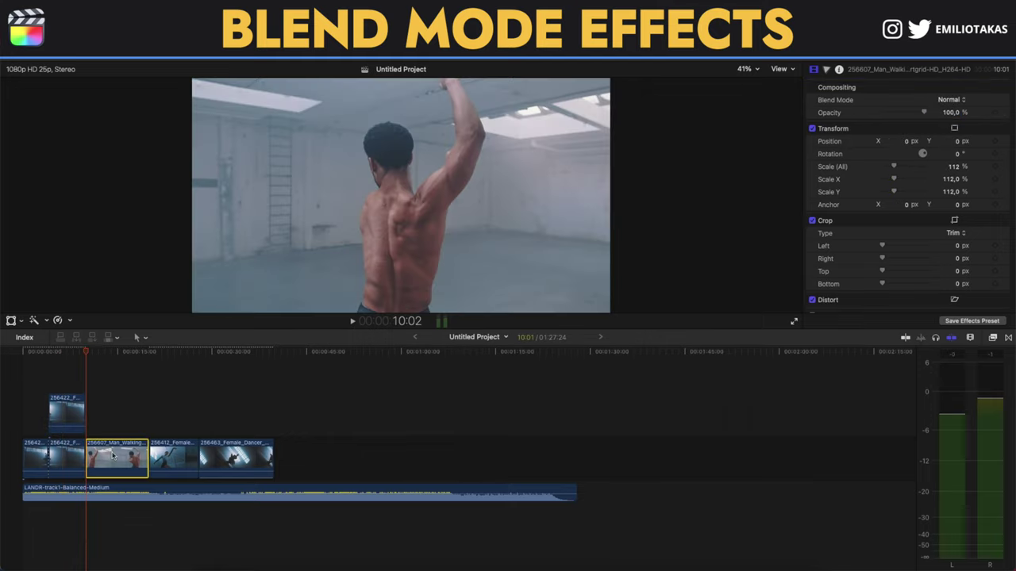
{"action": "left_click_drag", "start_coordinate": [113, 456], "coordinate": [113, 422]}
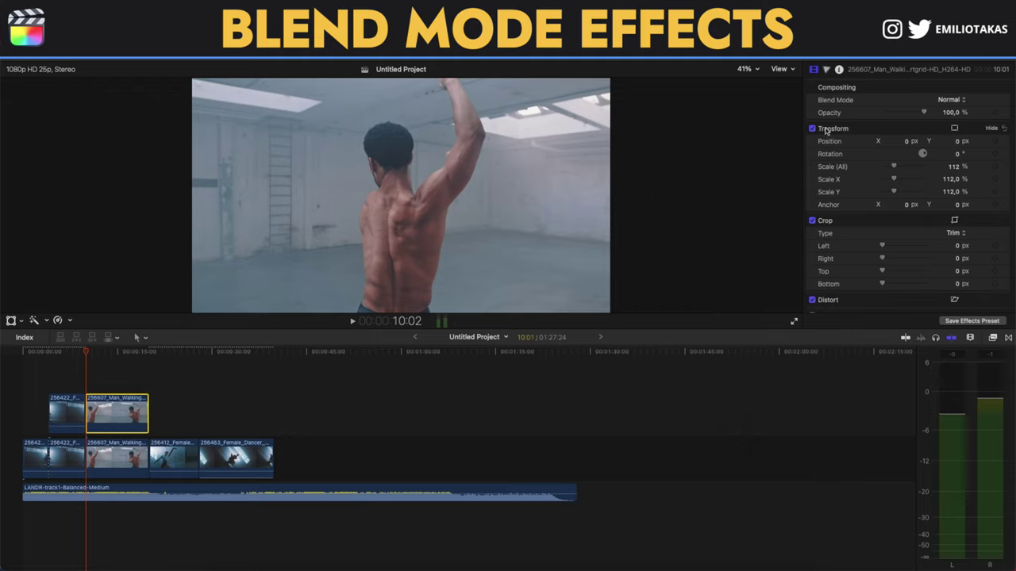
{"action": "left_click", "coordinate": [950, 100]}
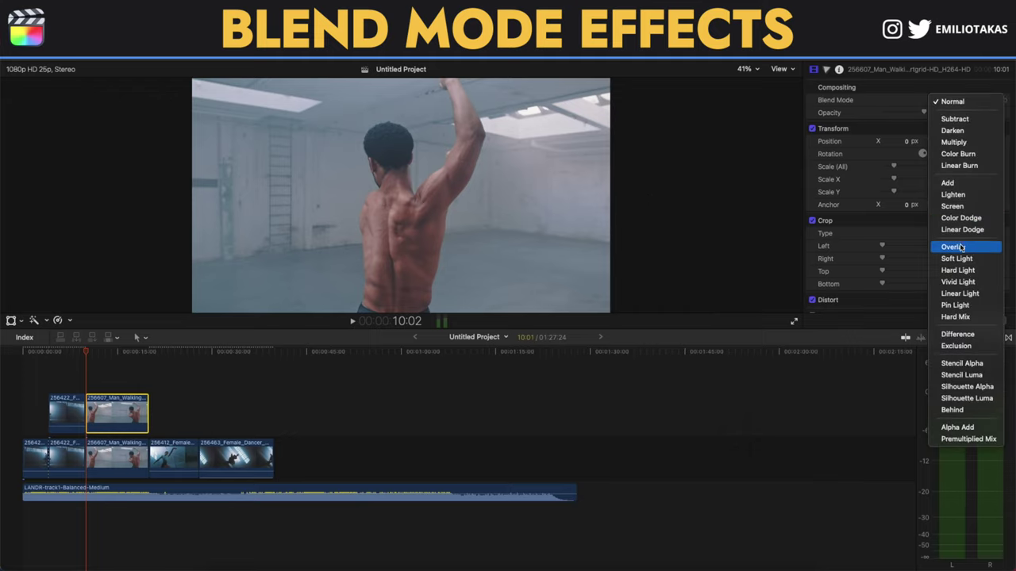
{"action": "left_click", "coordinate": [966, 270]}
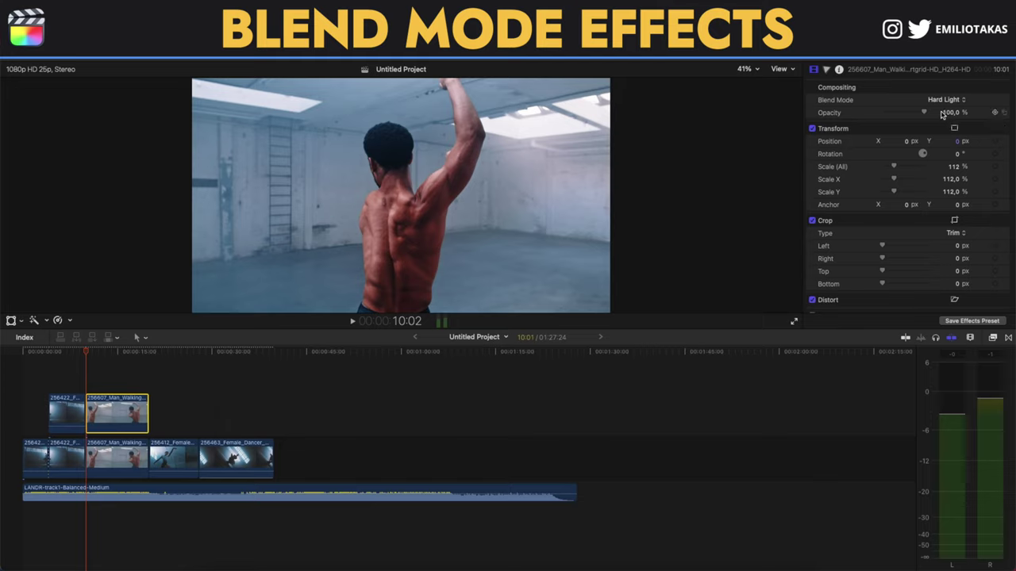
Scale the copy to 239% with 51.03% opacity and play back the result.
{"action": "left_click_drag", "start_coordinate": [894, 168], "coordinate": [909, 169]}
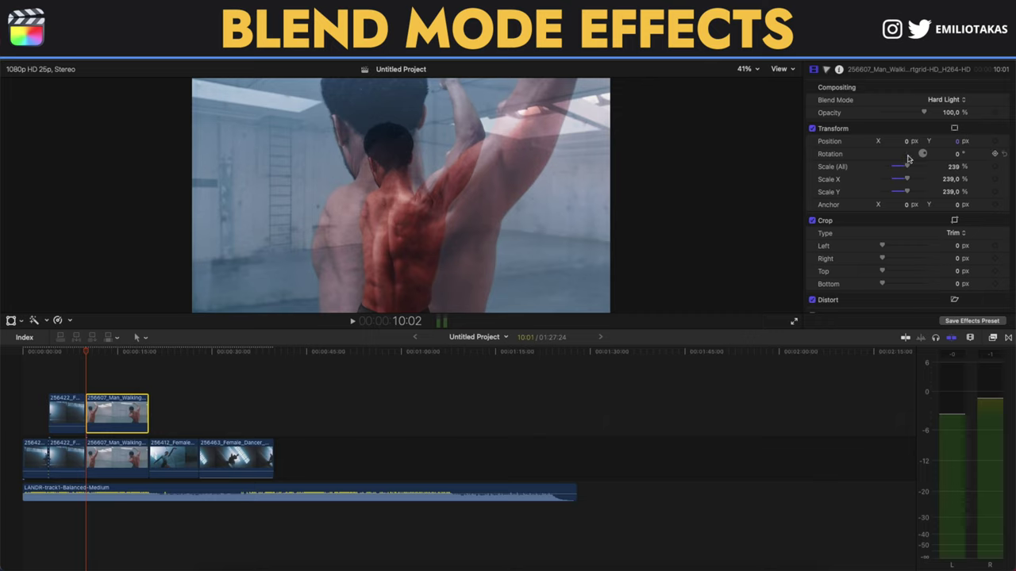
{"action": "left_click_drag", "start_coordinate": [921, 113], "coordinate": [886, 115]}
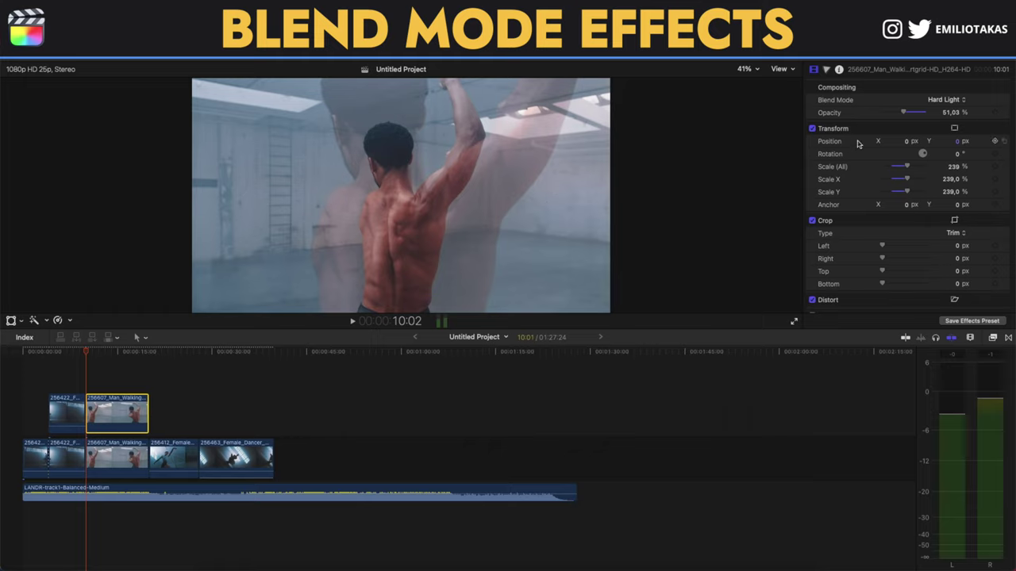
{"action": "left_click", "coordinate": [87, 383]}
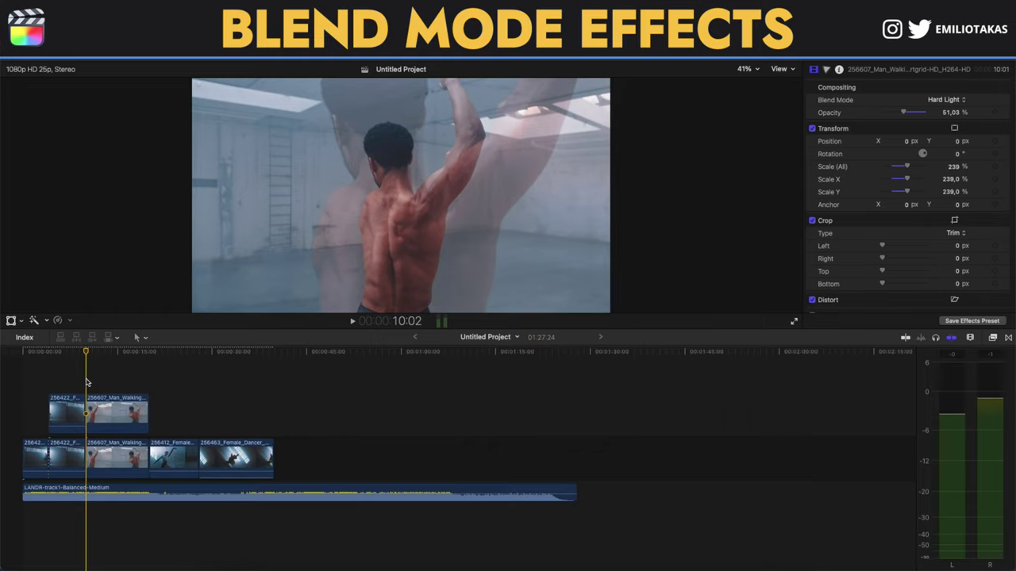
{"action": "key", "text": "space"}
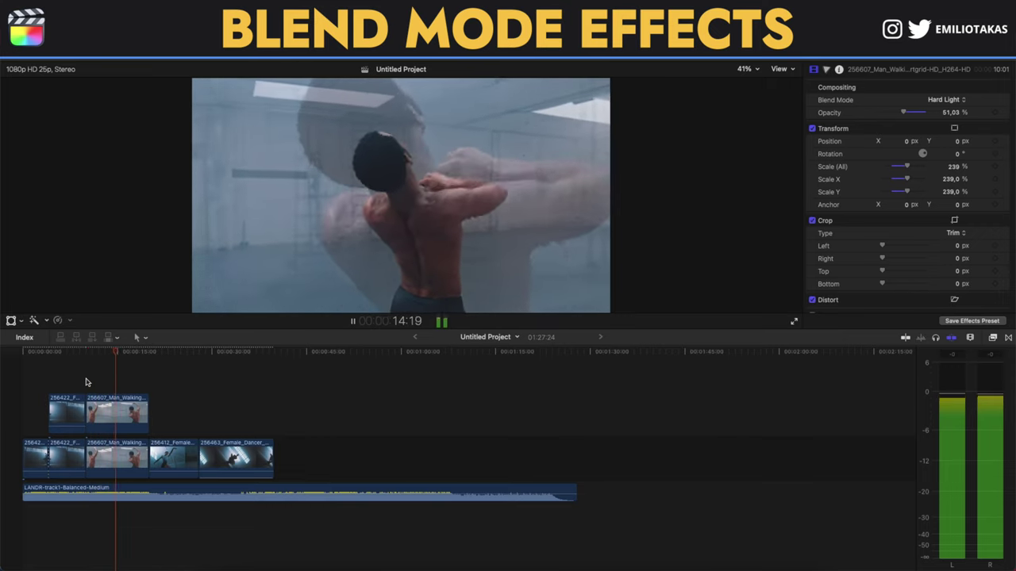
Stop playback at 16:00 and split both Man_Walking clips there.
{"action": "key", "text": "space"}
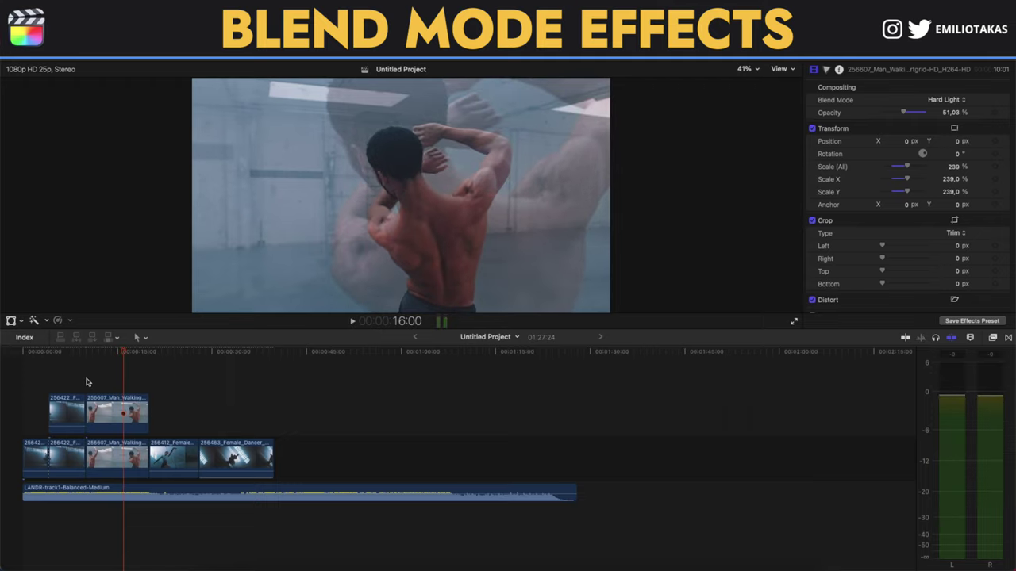
{"action": "key", "text": "b"}
{"action": "left_click", "coordinate": [127, 409]}
{"action": "left_click", "coordinate": [127, 459]}
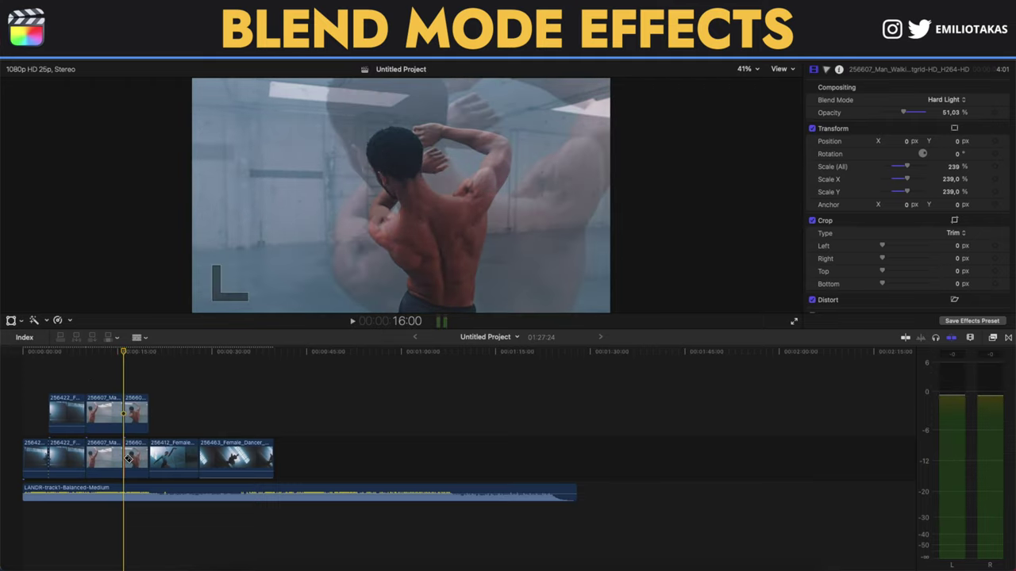
{"action": "key", "text": "a"}
{"action": "left_click", "coordinate": [141, 416]}
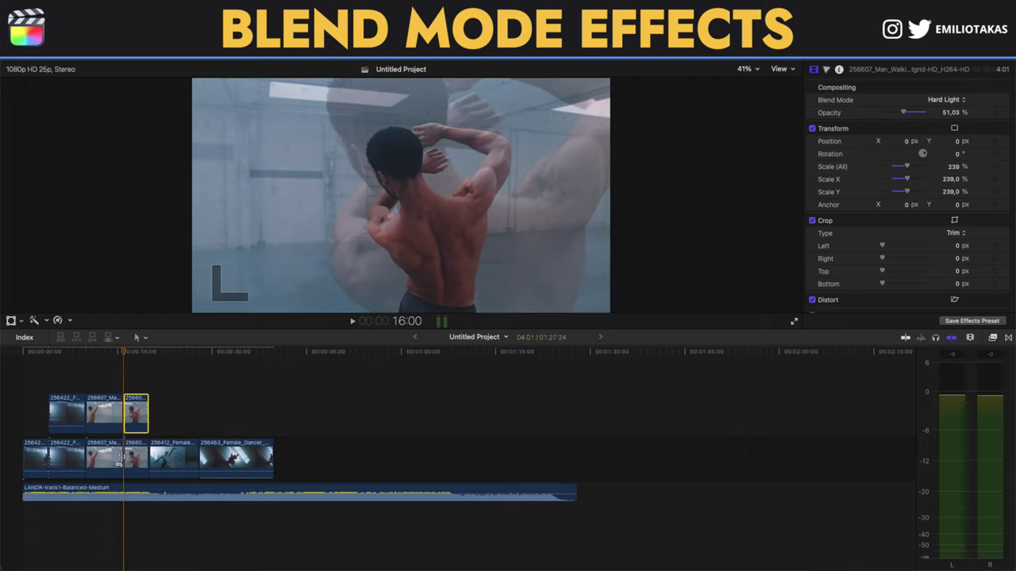
Give the upper piece 100% opacity and the Difference blend mode.
{"action": "left_click", "coordinate": [927, 105]}
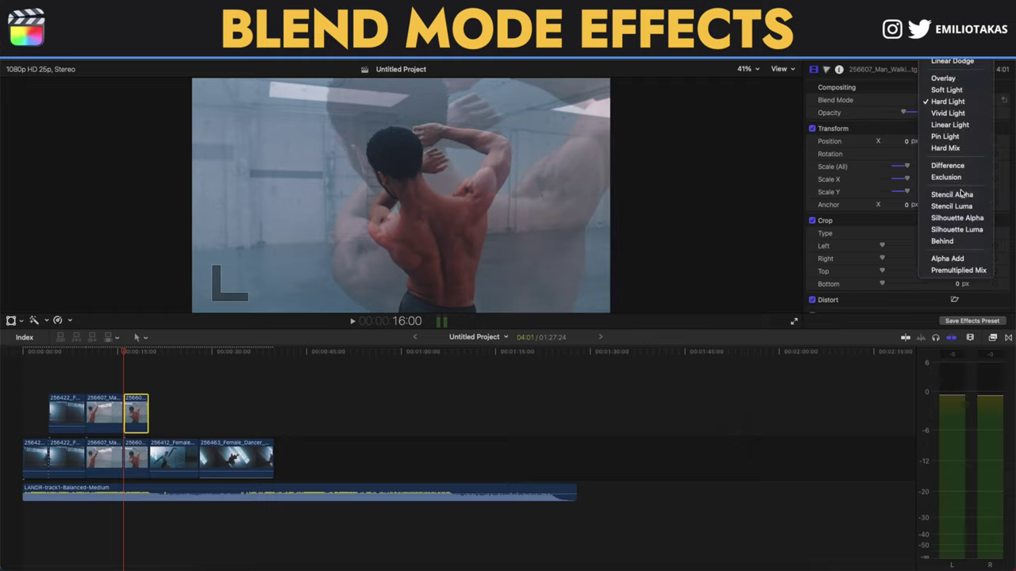
{"action": "left_click", "coordinate": [960, 176]}
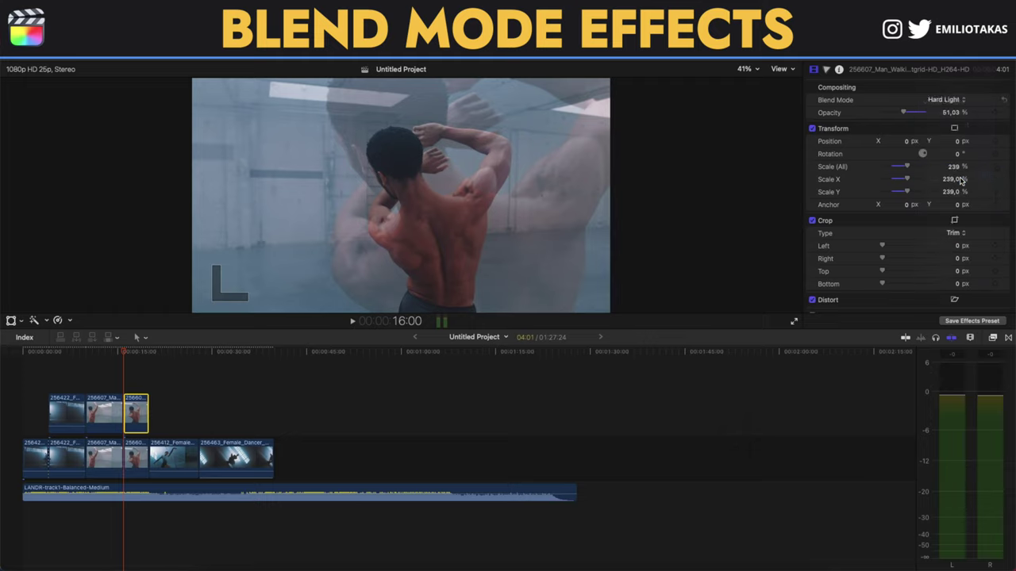
{"action": "left_click_drag", "start_coordinate": [901, 116], "coordinate": [941, 118]}
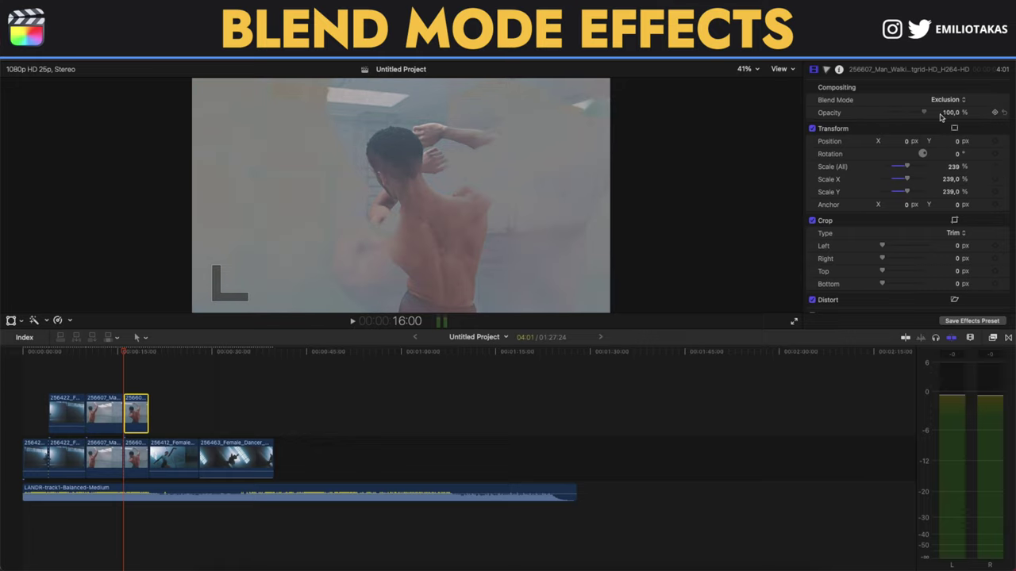
{"action": "left_click", "coordinate": [949, 100]}
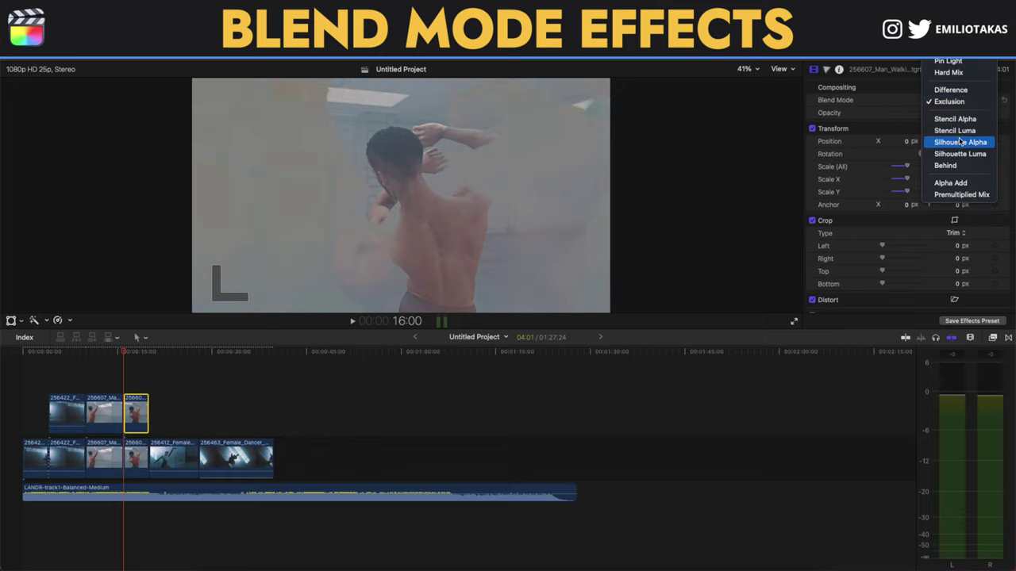
{"action": "left_click", "coordinate": [956, 93]}
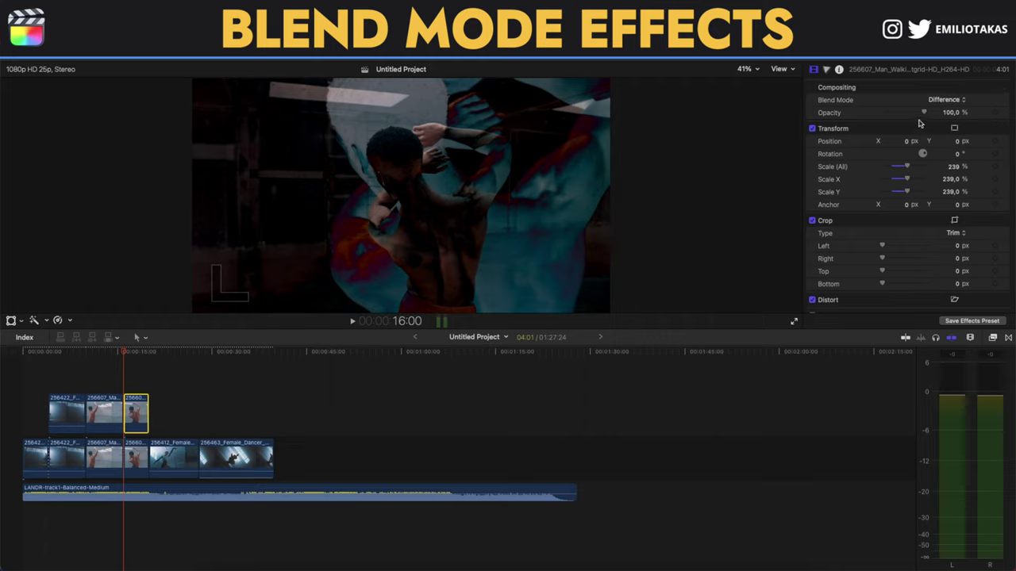
Move the enlarged copy left and up to about X -704, Y -118, opacity around 55%.
{"action": "left_click", "coordinate": [953, 129]}
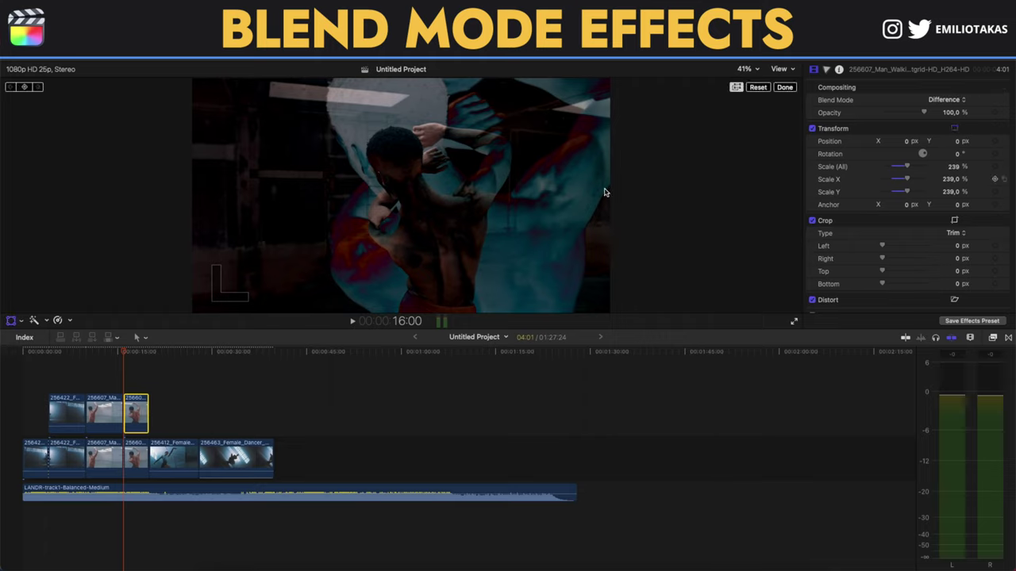
{"action": "left_click_drag", "start_coordinate": [611, 191], "coordinate": [532, 166]}
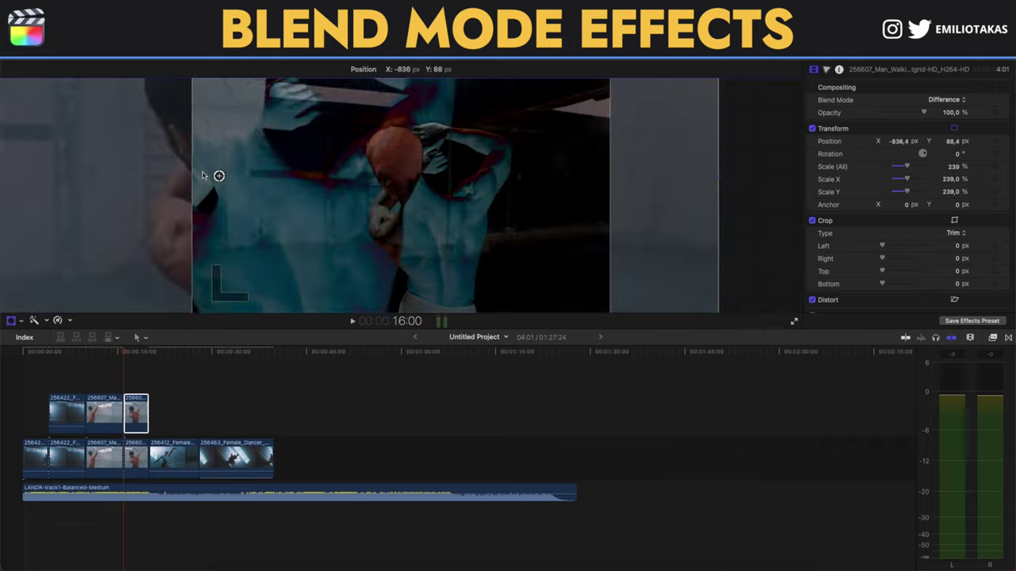
{"action": "left_click_drag", "start_coordinate": [202, 175], "coordinate": [238, 220]}
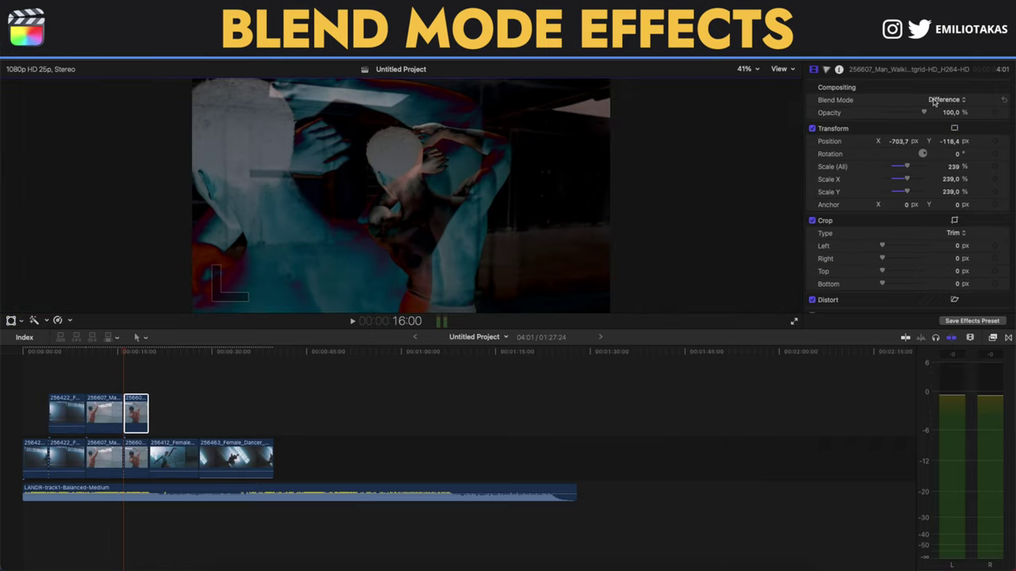
{"action": "left_click_drag", "start_coordinate": [918, 113], "coordinate": [905, 115]}
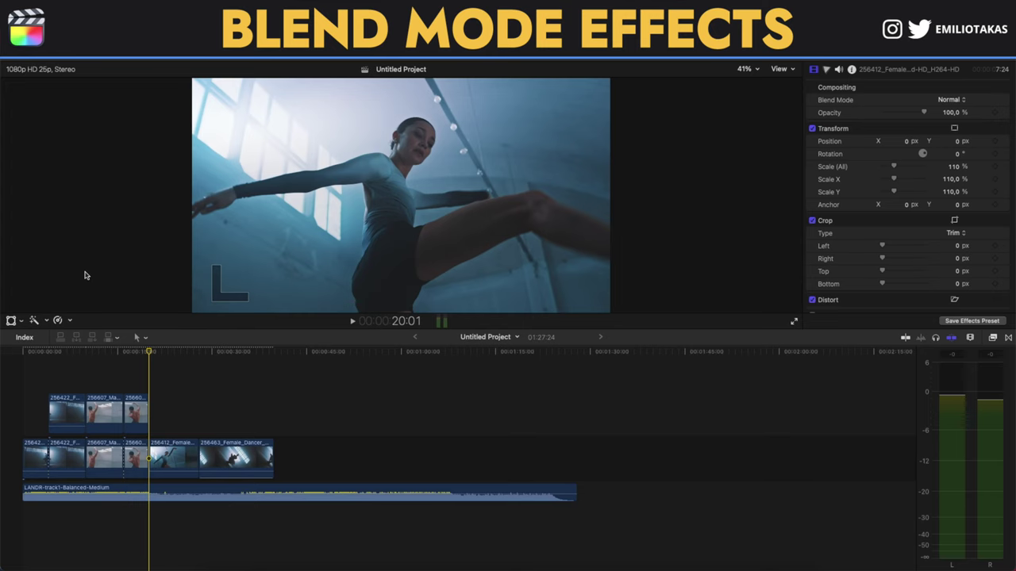
{"action": "key", "text": "super+equal"}
{"action": "key", "text": "super+equal"}
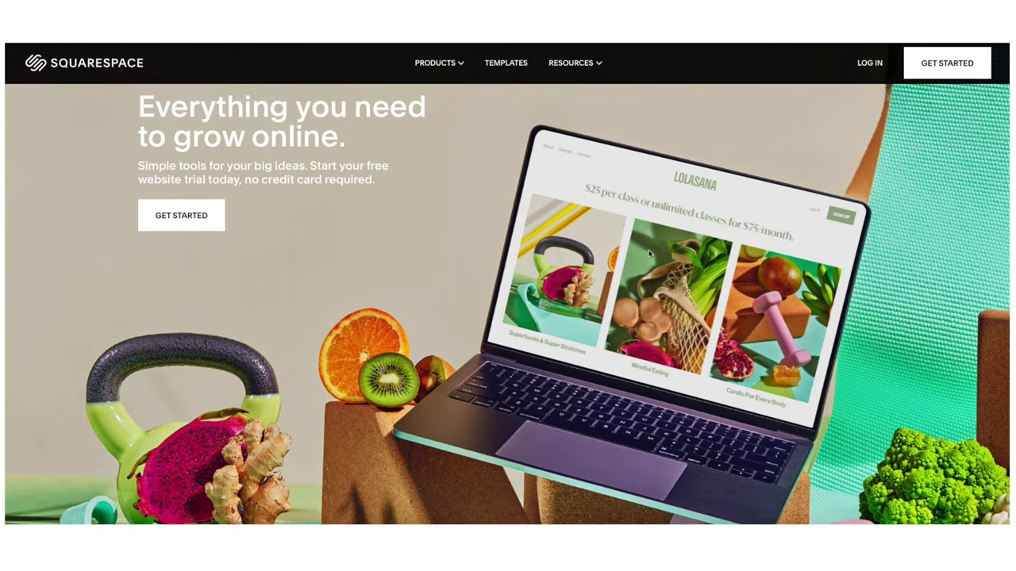
Scroll the Squarespace homepage and pick Photography as the site topic.
{"action": "scroll", "coordinate": [649, 254], "scroll_direction": "down", "scroll_amount": 3}
{"action": "scroll", "coordinate": [650, 254], "scroll_direction": "down", "scroll_amount": 5}
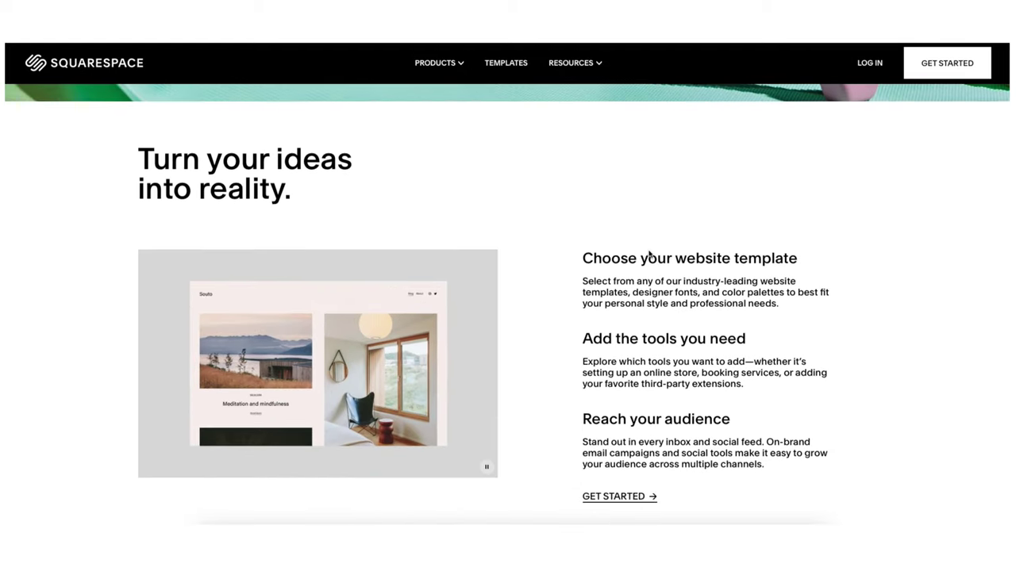
{"action": "scroll", "coordinate": [649, 254], "scroll_direction": "down", "scroll_amount": 3}
{"action": "scroll", "coordinate": [649, 252], "scroll_direction": "down", "scroll_amount": 5}
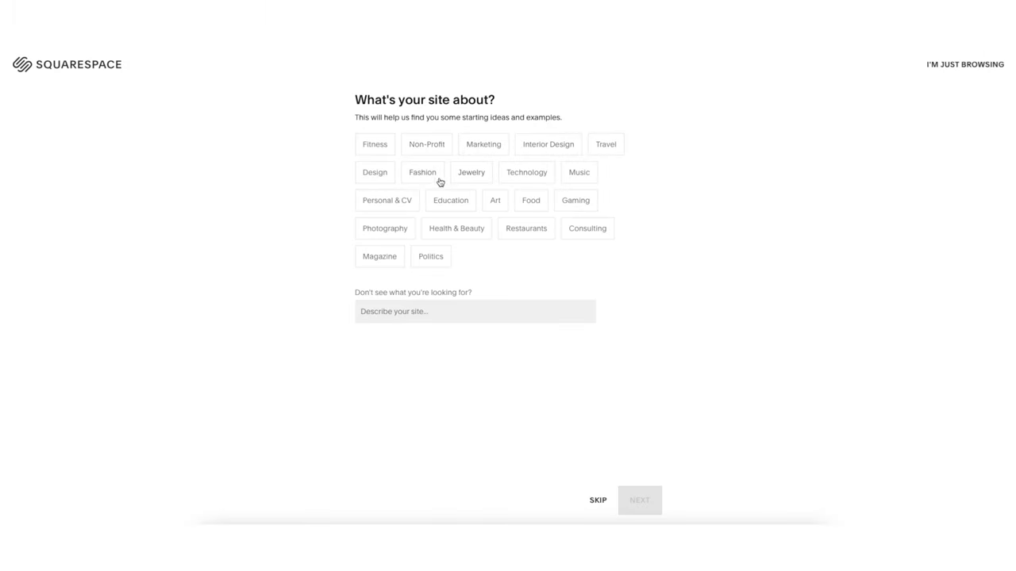
{"action": "left_click", "coordinate": [400, 230]}
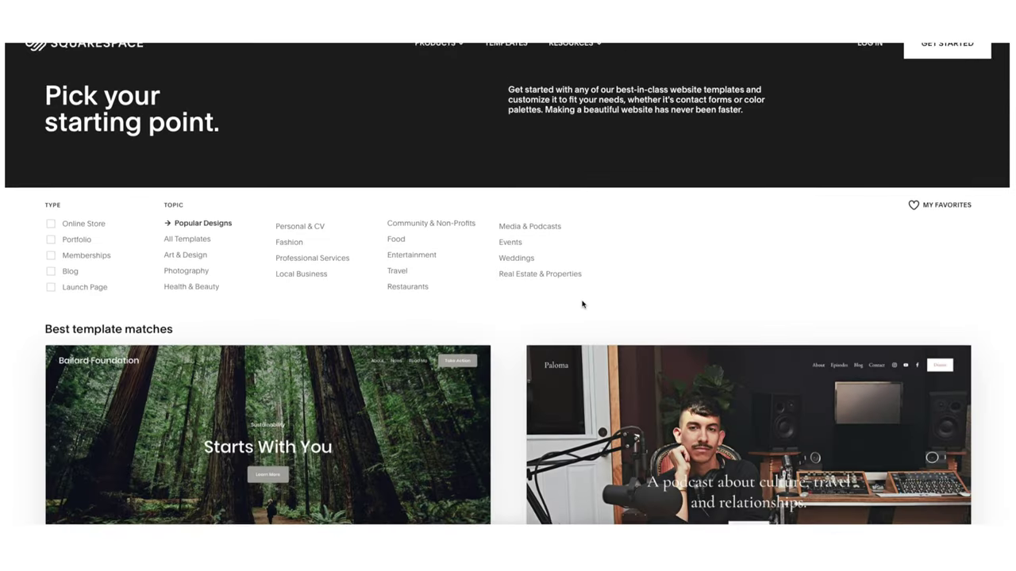
Browse the matching templates and go to the Create Your Website overview.
{"action": "scroll", "coordinate": [582, 303], "scroll_direction": "down", "scroll_amount": 3}
{"action": "scroll", "coordinate": [583, 304], "scroll_direction": "down", "scroll_amount": 5}
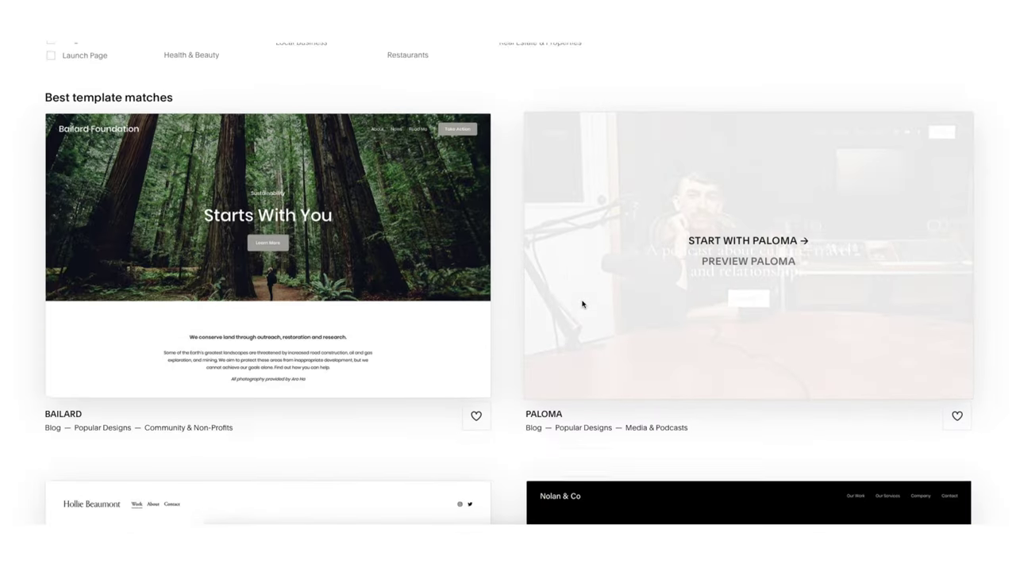
{"action": "scroll", "coordinate": [582, 304], "scroll_direction": "down", "scroll_amount": 10}
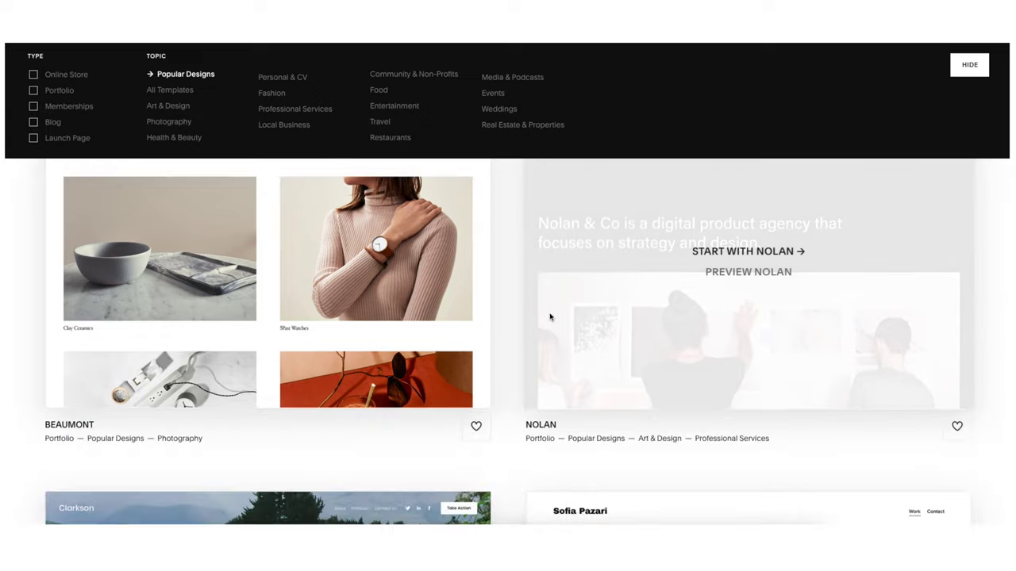
{"action": "scroll", "coordinate": [516, 337], "scroll_direction": "down", "scroll_amount": 8}
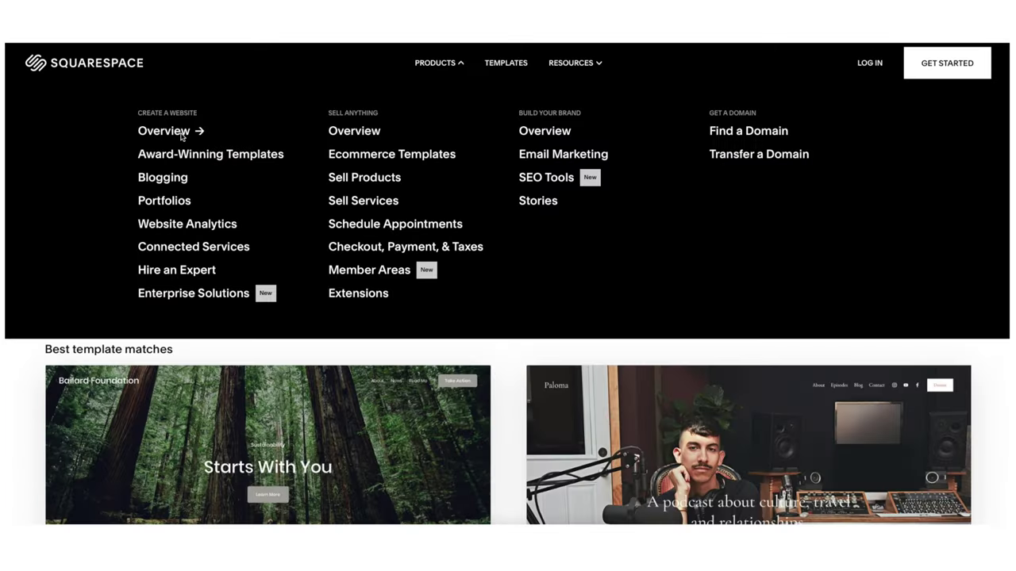
{"action": "left_click", "coordinate": [182, 131]}
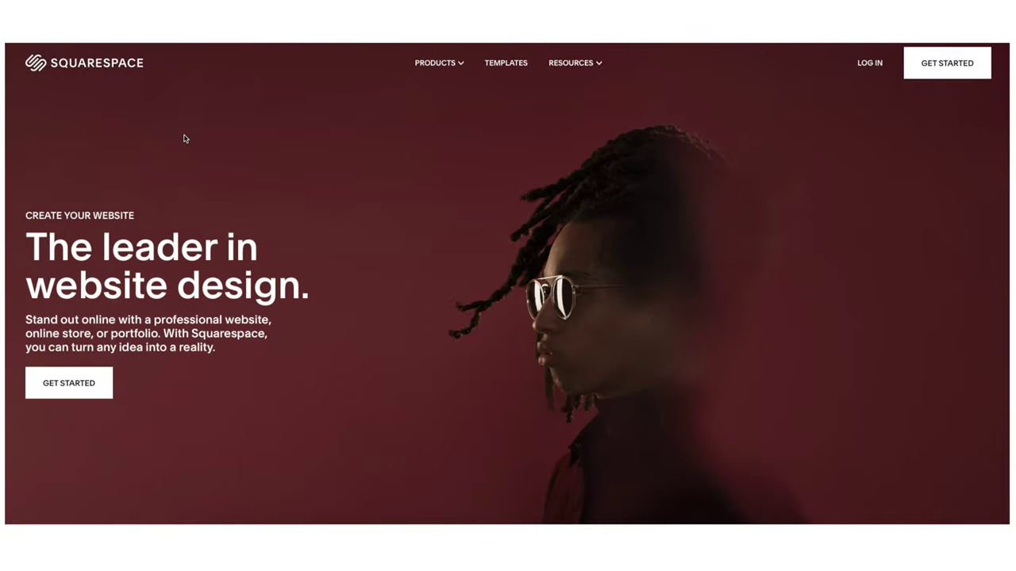
Scroll down the overview page to its Apps & tools section.
{"action": "scroll", "coordinate": [184, 139], "scroll_direction": "down", "scroll_amount": 4}
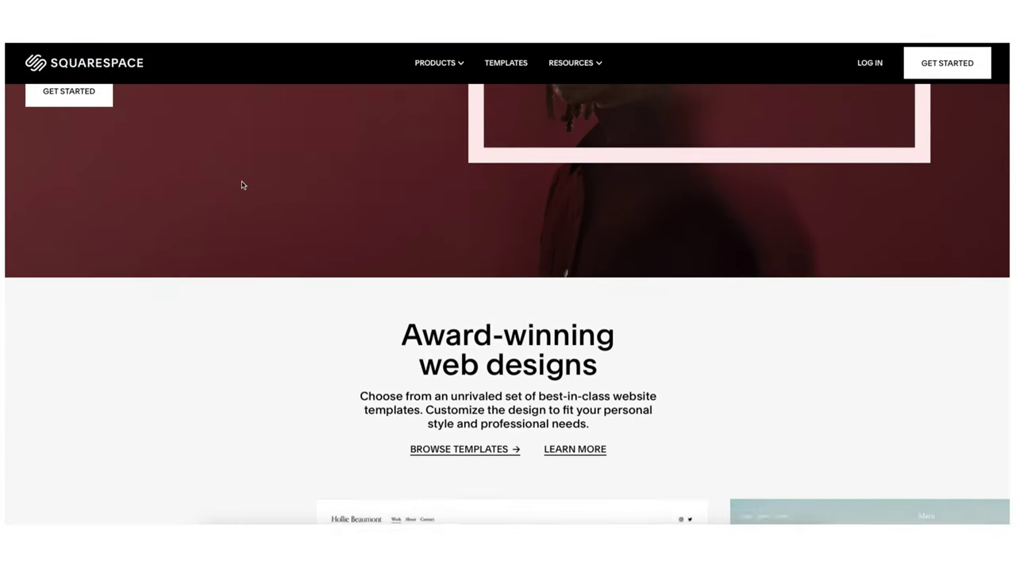
{"action": "scroll", "coordinate": [243, 185], "scroll_direction": "down", "scroll_amount": 7}
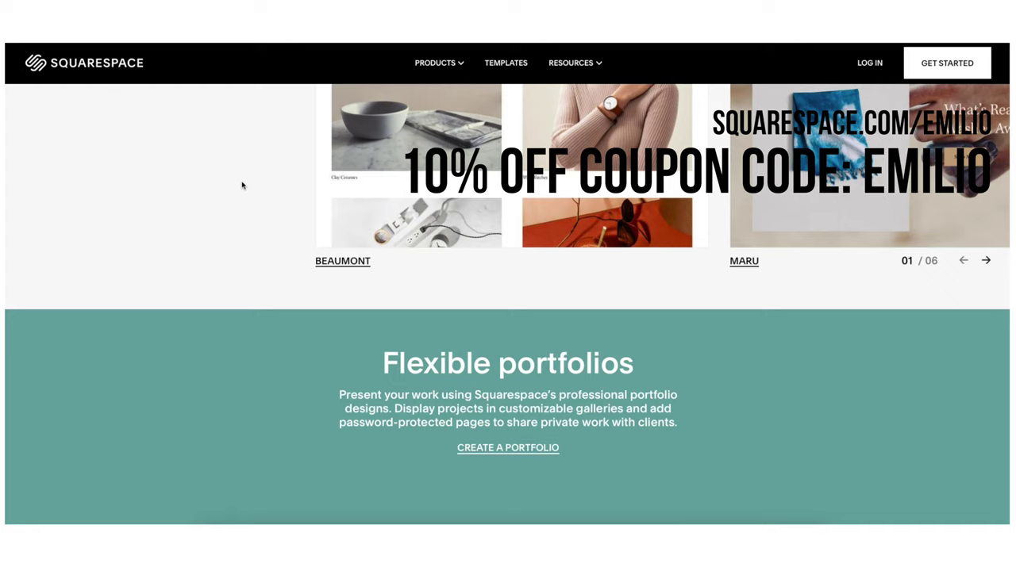
{"action": "scroll", "coordinate": [242, 185], "scroll_direction": "down", "scroll_amount": 8}
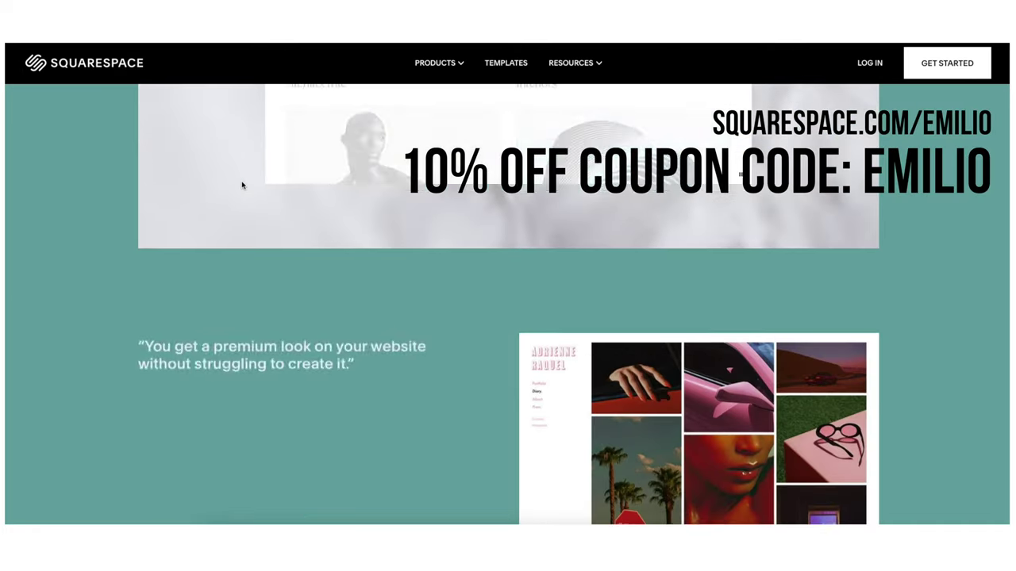
{"action": "scroll", "coordinate": [242, 185], "scroll_direction": "down", "scroll_amount": 10}
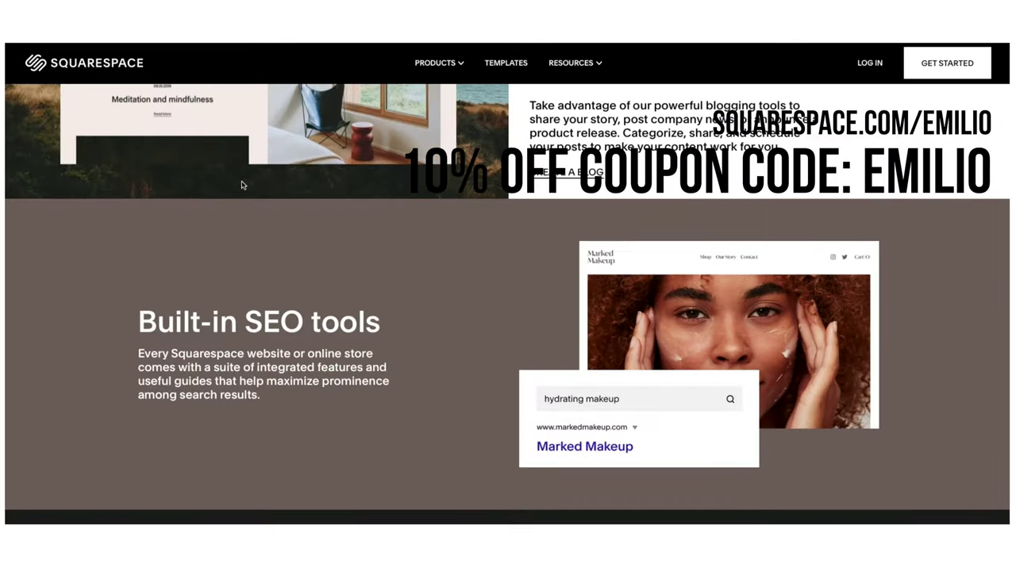
{"action": "scroll", "coordinate": [242, 185], "scroll_direction": "down", "scroll_amount": 9}
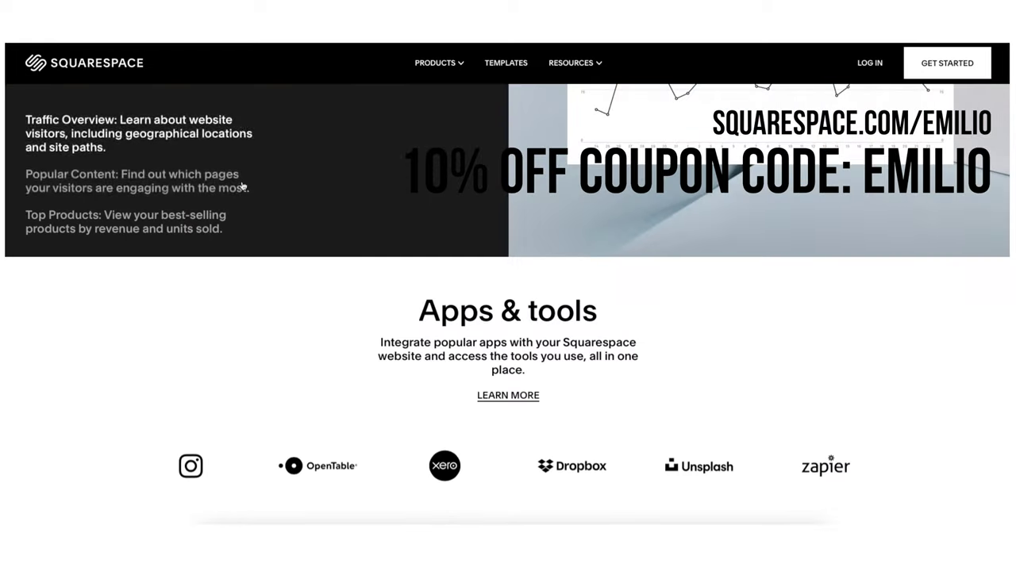
{"action": "scroll", "coordinate": [242, 185], "scroll_direction": "down", "scroll_amount": 9}
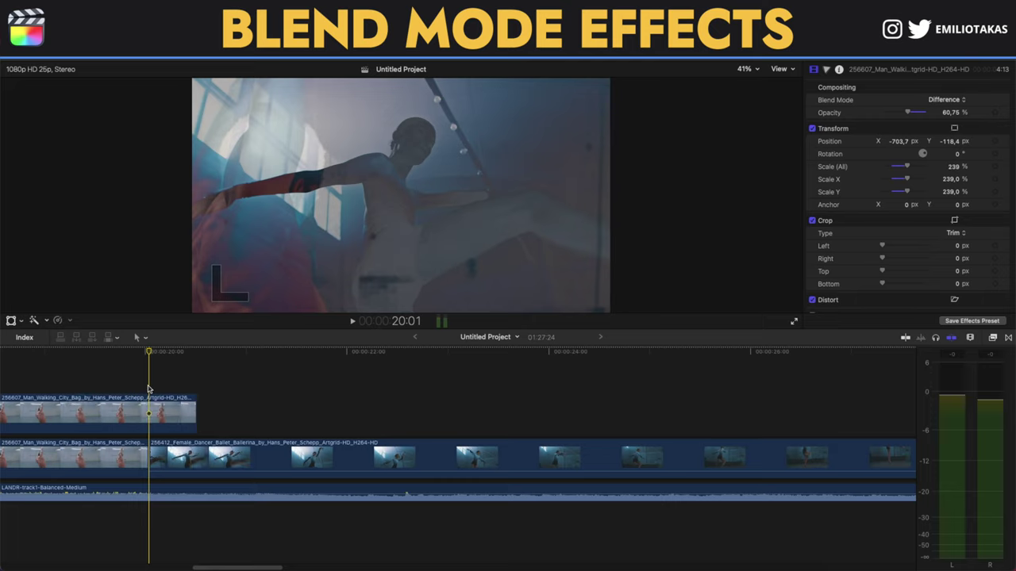
Blade the upper Man Walking clip into short slices at 20:03 and 20:05 through 20:09.
{"action": "left_click", "coordinate": [158, 411]}
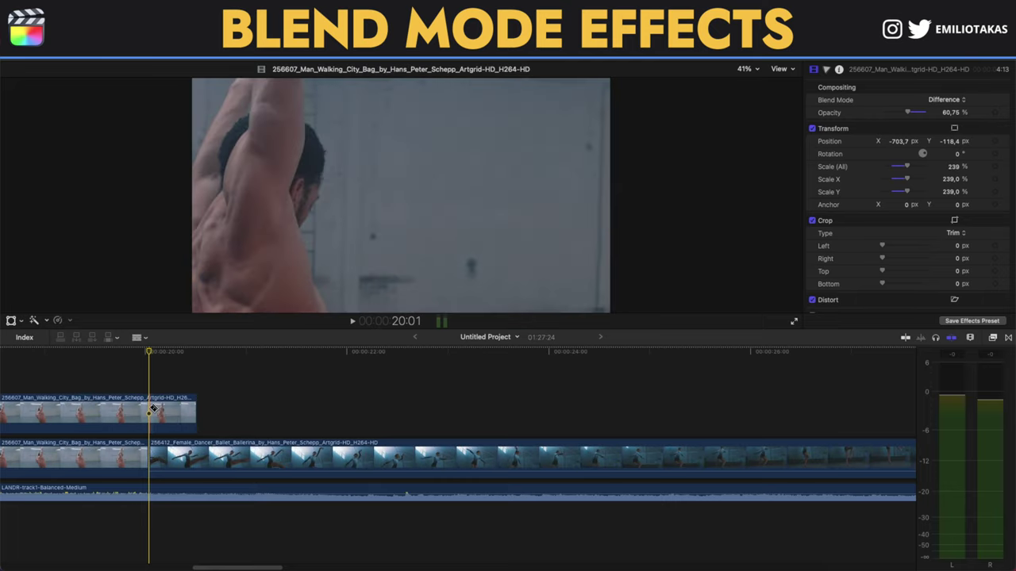
{"action": "key", "text": "b"}
{"action": "left_click", "coordinate": [153, 409]}
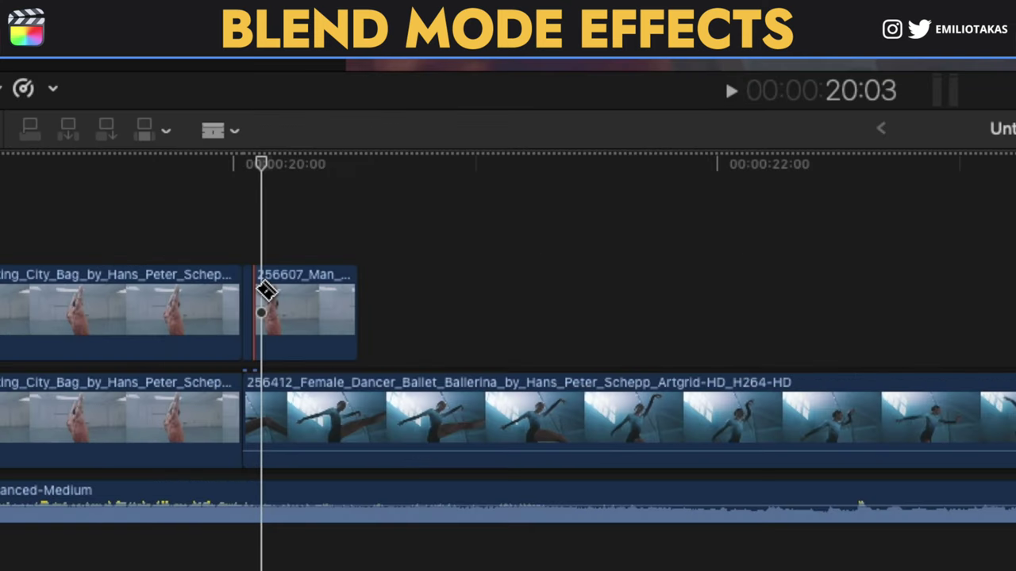
{"action": "left_click", "coordinate": [274, 296]}
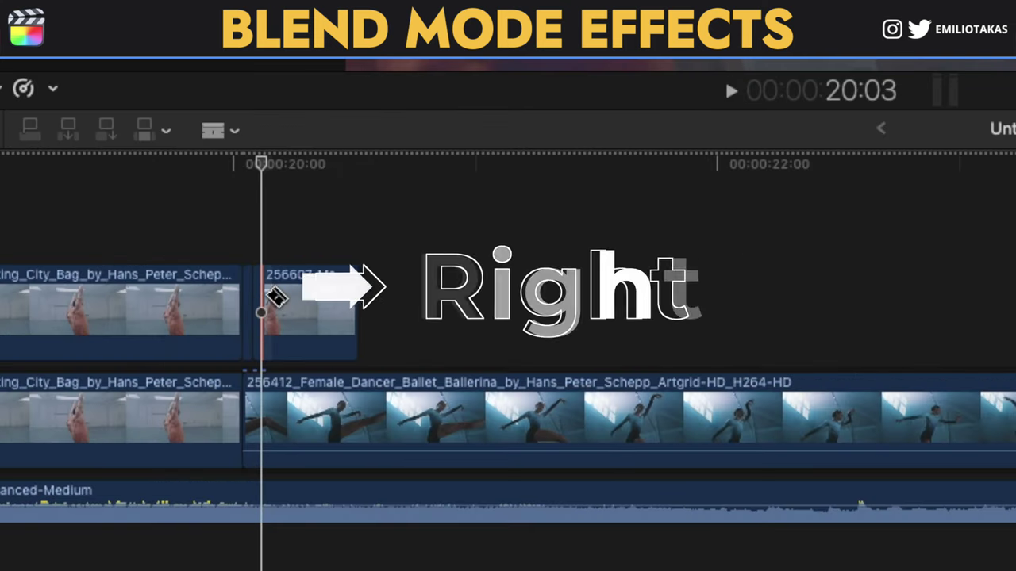
{"action": "key", "text": "Right"}
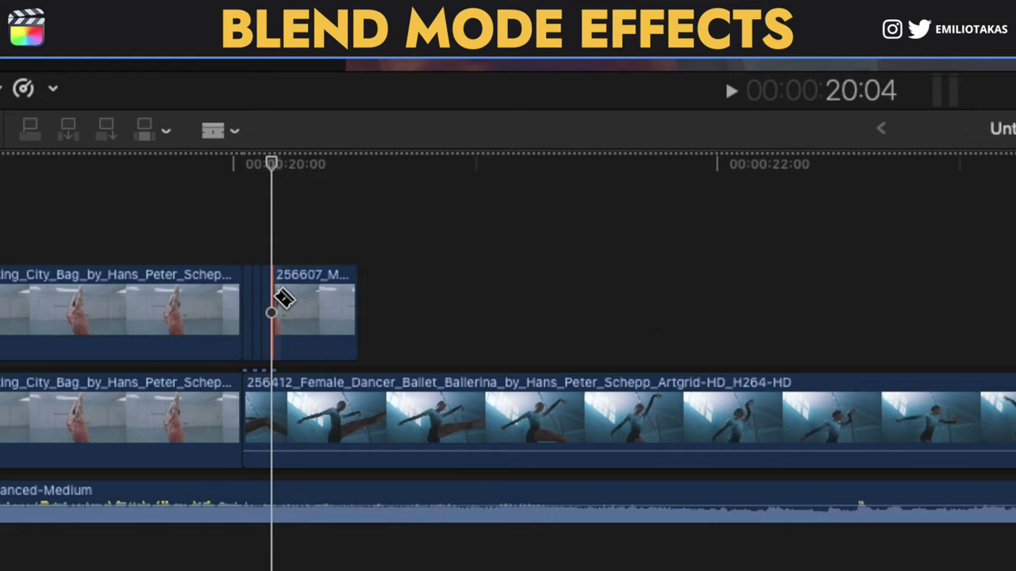
{"action": "key", "text": "Right"}
{"action": "left_click", "coordinate": [288, 297]}
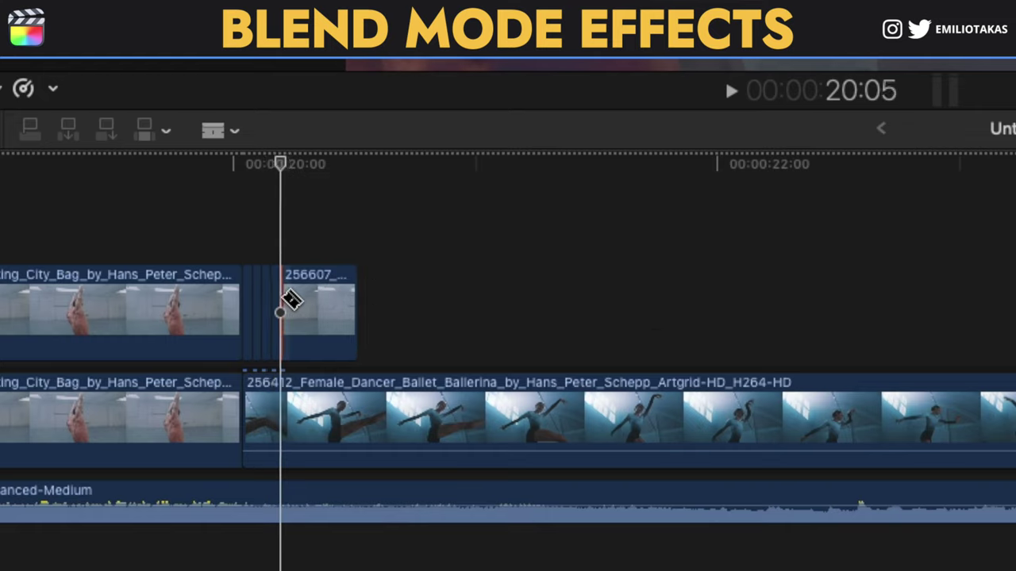
{"action": "key", "text": "Right"}
{"action": "left_click", "coordinate": [292, 299]}
{"action": "key", "text": "Right"}
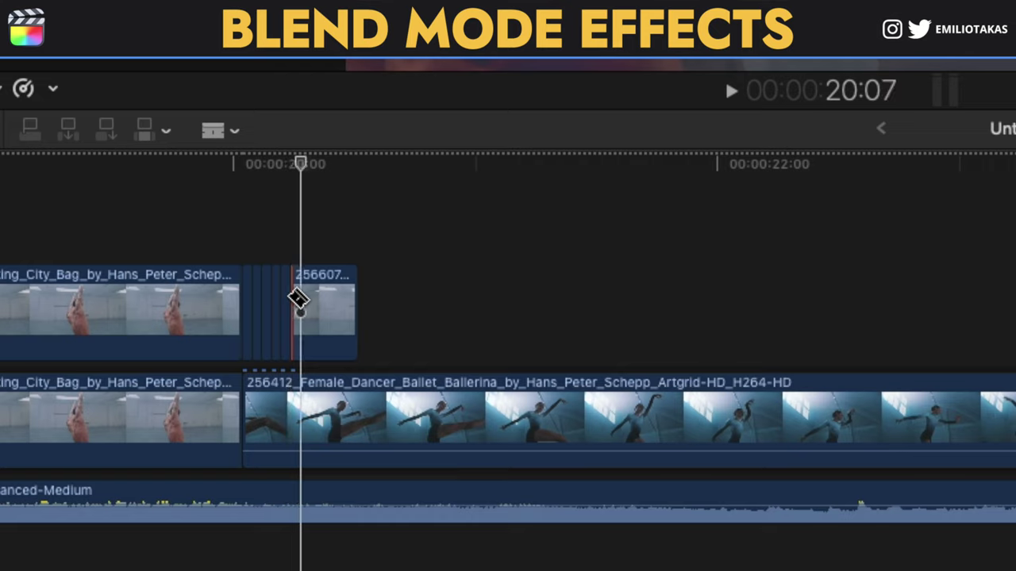
{"action": "left_click", "coordinate": [302, 299]}
{"action": "key", "text": "Right"}
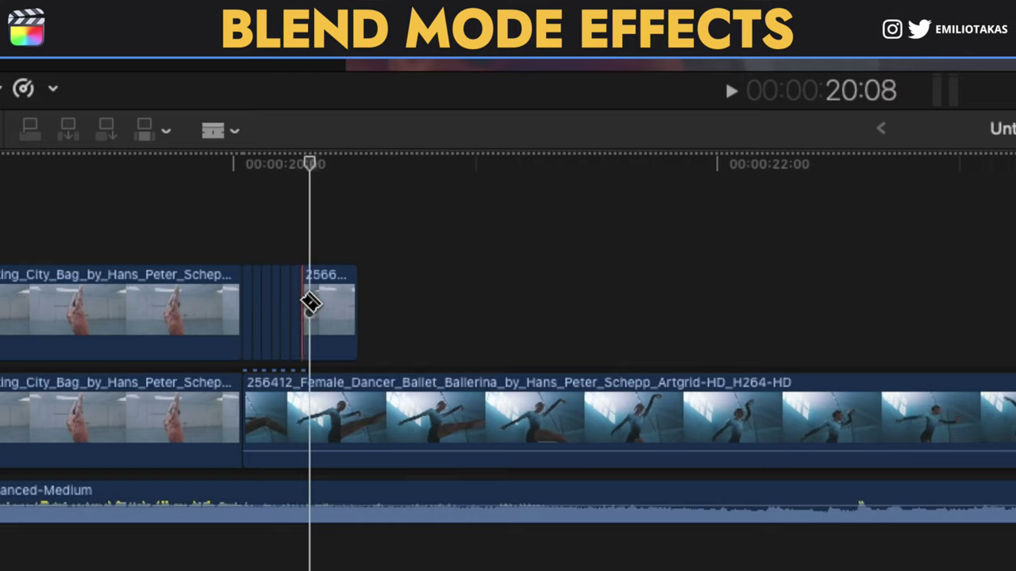
{"action": "left_click", "coordinate": [310, 299]}
{"action": "key", "text": "Right"}
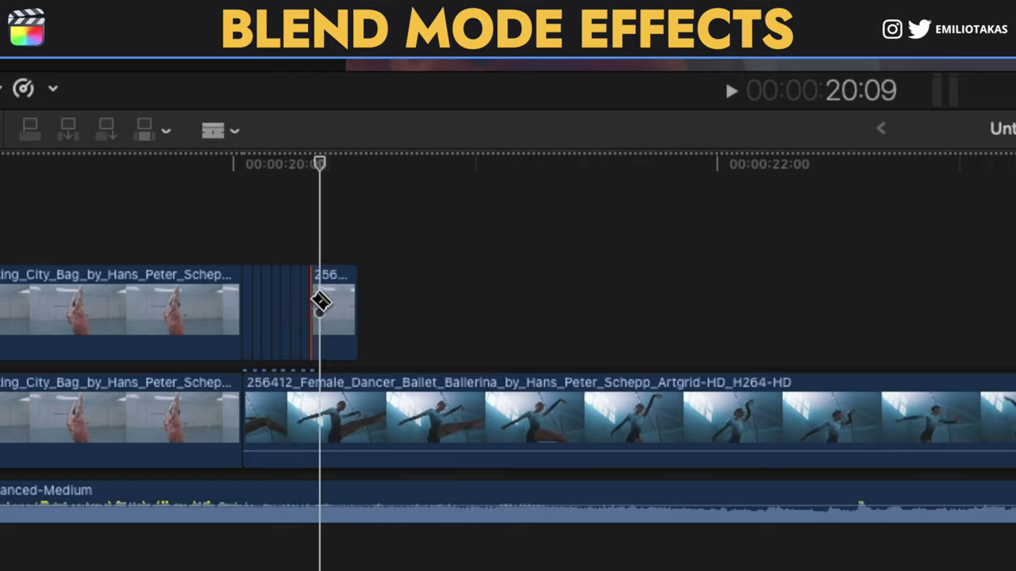
{"action": "left_click", "coordinate": [320, 300]}
Delete the last short piece and every other slice of the upper clip.
{"action": "key", "text": "a"}
{"action": "left_click", "coordinate": [338, 300]}
{"action": "key", "text": "Delete"}
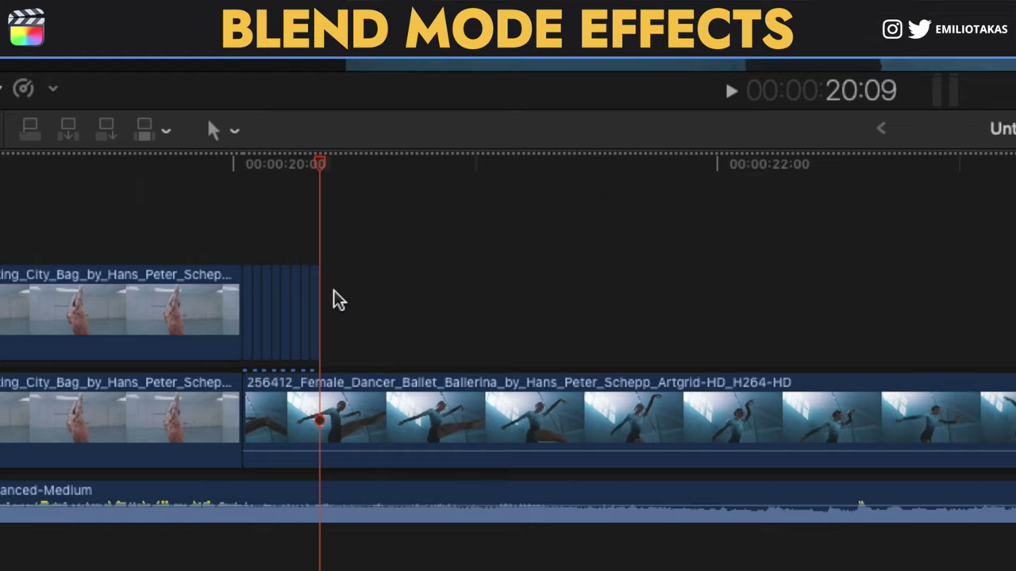
{"action": "key", "text": "super+equal"}
{"action": "key", "text": "super+equal"}
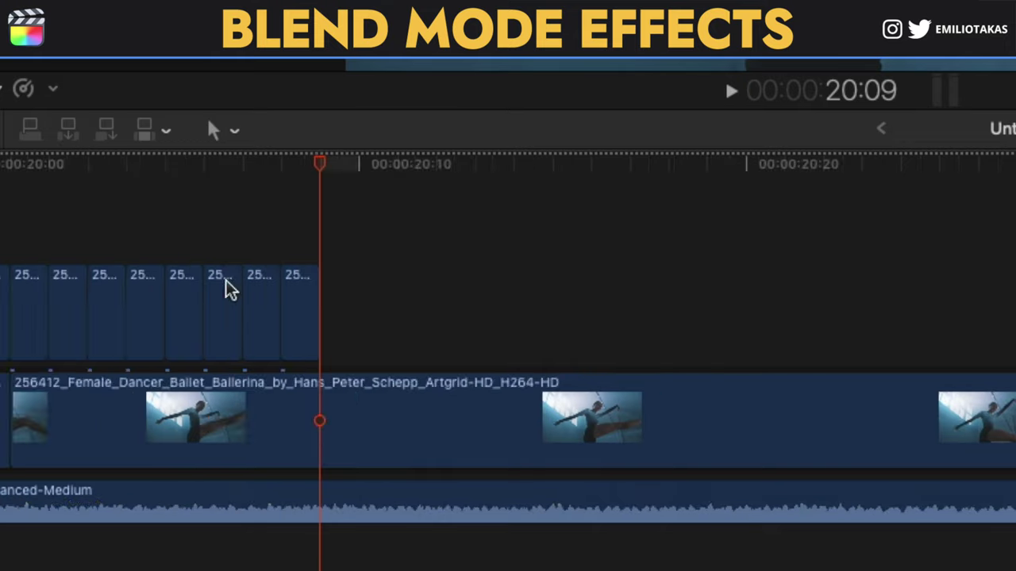
{"action": "left_click", "coordinate": [35, 308]}
{"action": "key", "text": "Delete"}
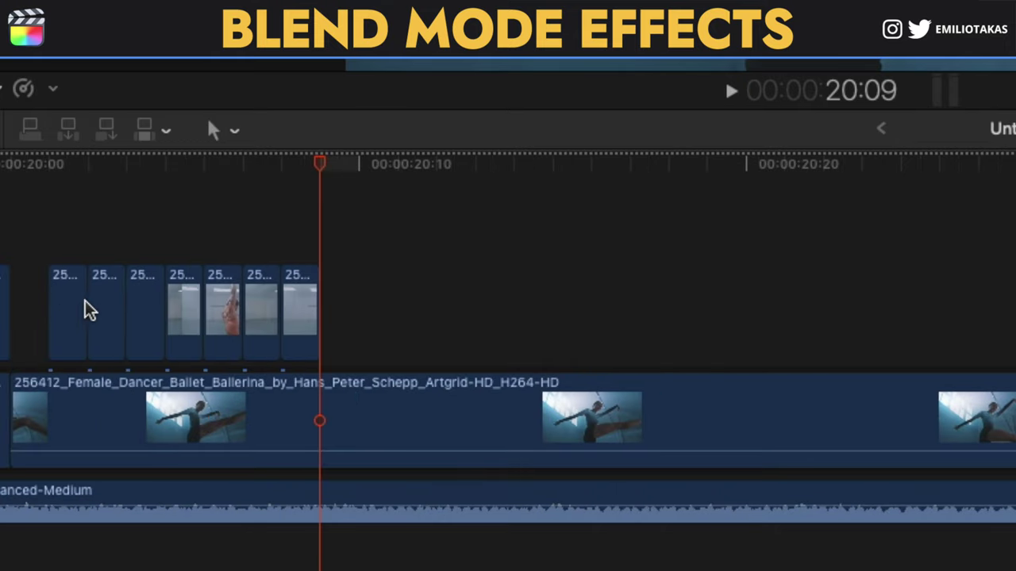
{"action": "left_click", "coordinate": [106, 311]}
{"action": "key", "text": "Delete"}
{"action": "left_click", "coordinate": [176, 314]}
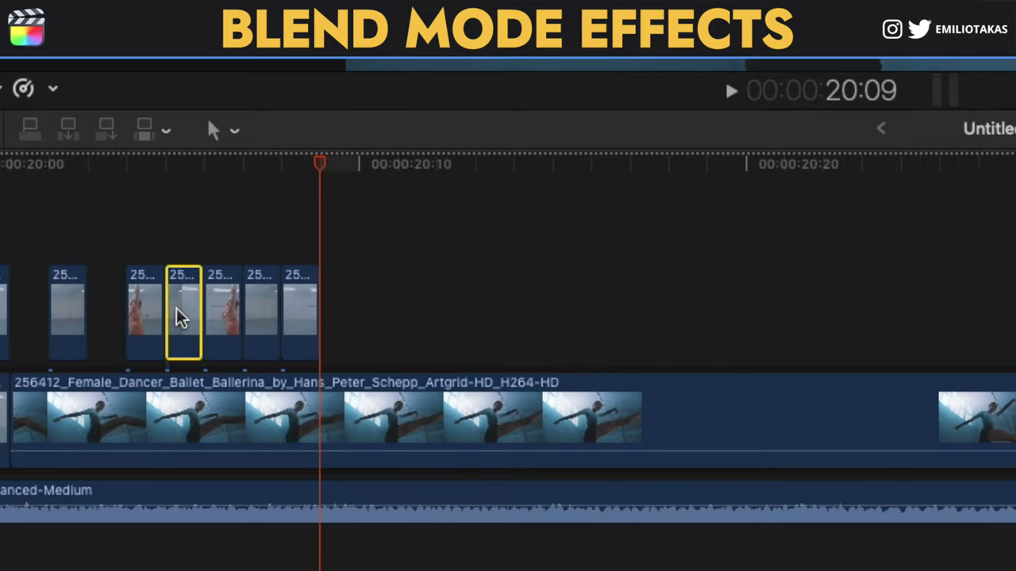
{"action": "key", "text": "Delete"}
{"action": "left_click", "coordinate": [274, 321]}
{"action": "key", "text": "Delete"}
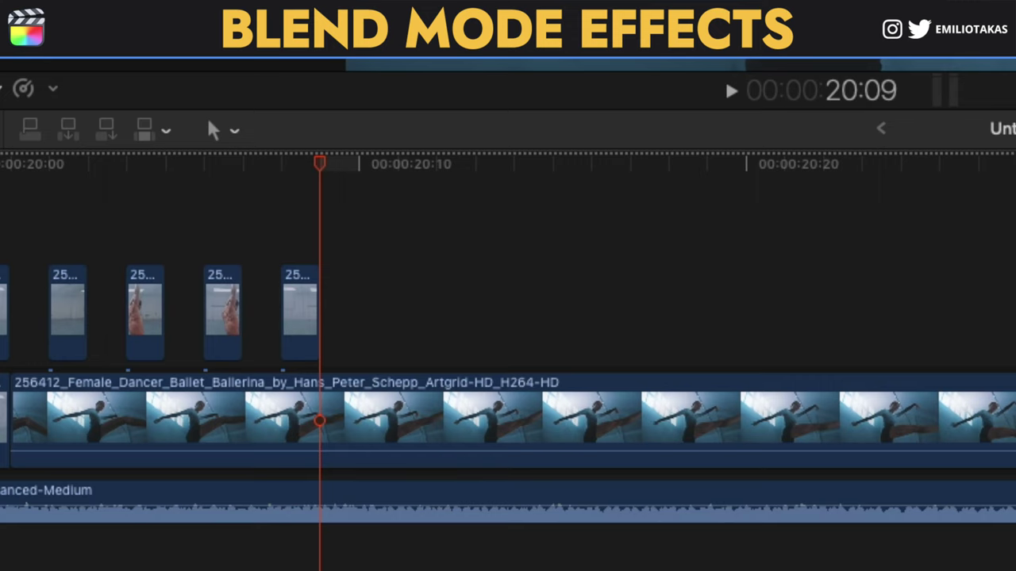
Play back the flickering section from its start to review the strobe effect.
{"action": "key", "text": "shift+Left"}
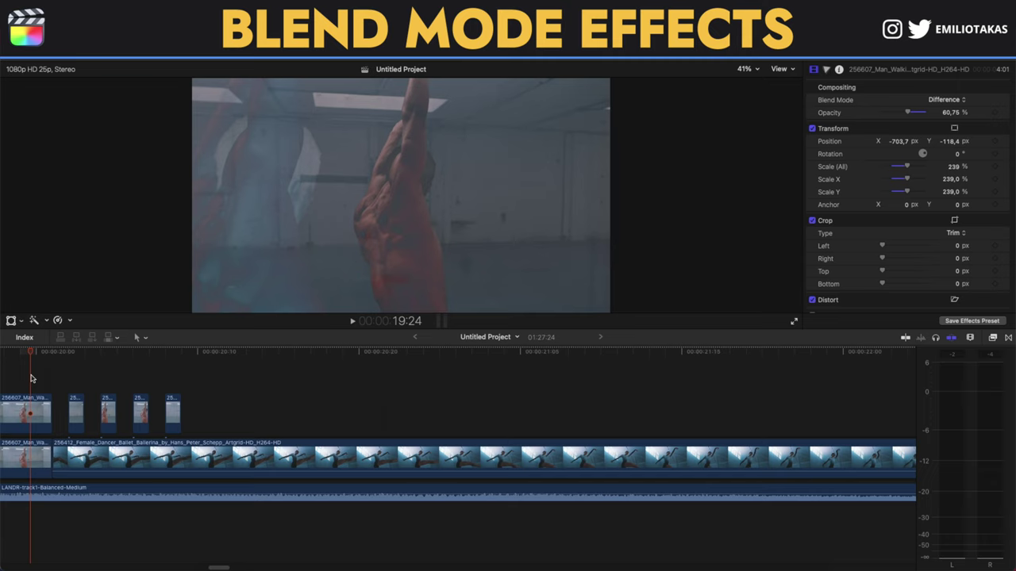
{"action": "key", "text": "space"}
{"action": "key", "text": "space"}
{"action": "left_click", "coordinate": [293, 453]}
{"action": "key", "text": "super+minus"}
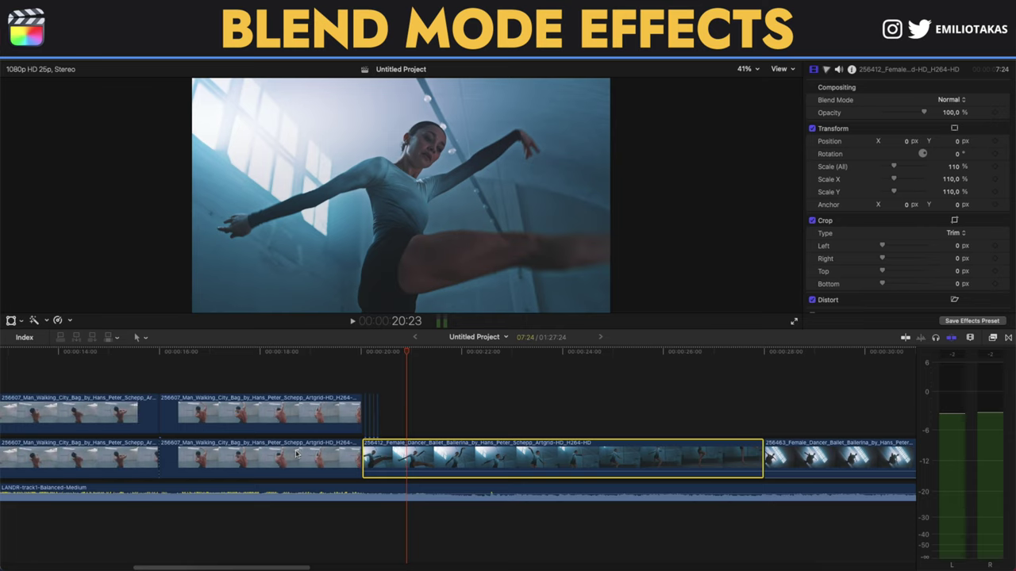
Duplicate the ballerina clip above itself and set both clips to Screen blend.
{"action": "left_click", "coordinate": [495, 456]}
{"action": "left_click_drag", "start_coordinate": [542, 458], "coordinate": [539, 421]}
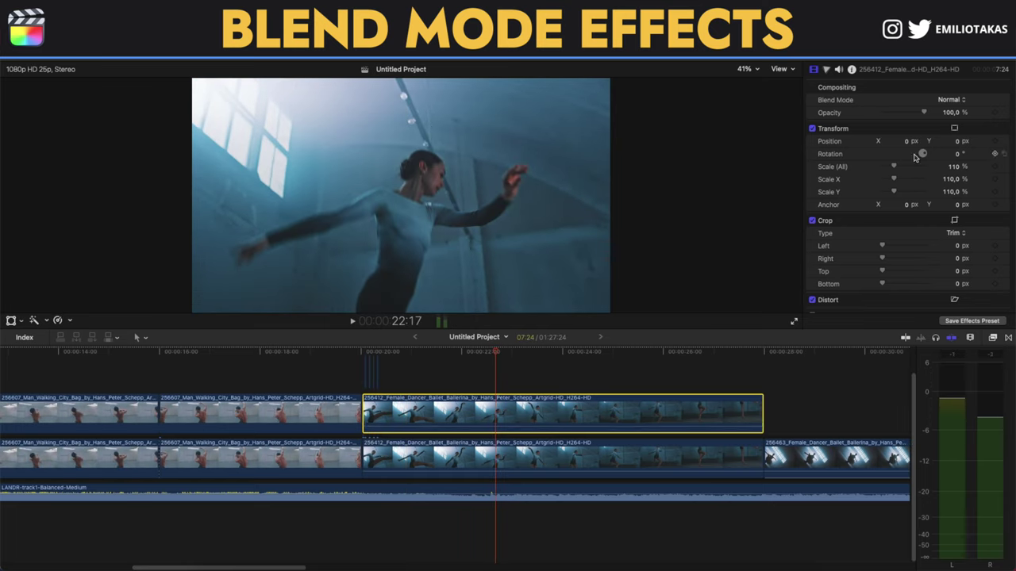
{"action": "left_click", "coordinate": [952, 100]}
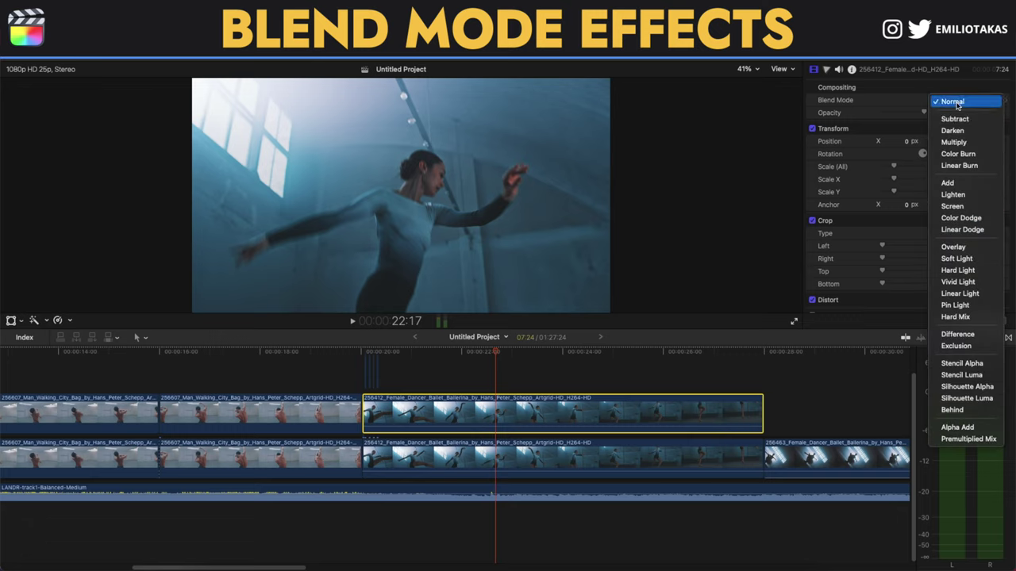
{"action": "left_click", "coordinate": [967, 208]}
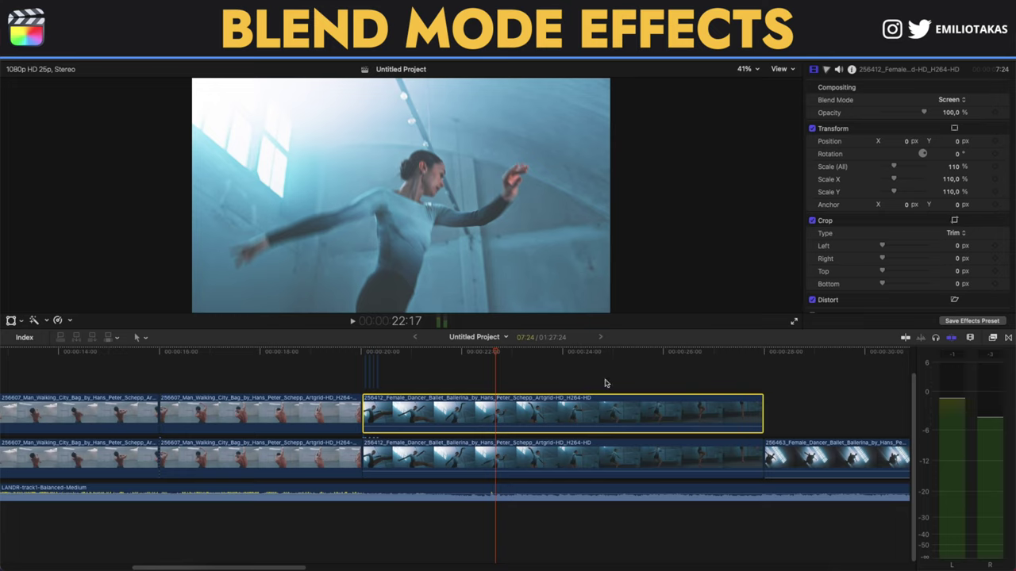
{"action": "left_click", "coordinate": [555, 456]}
{"action": "left_click", "coordinate": [951, 102]}
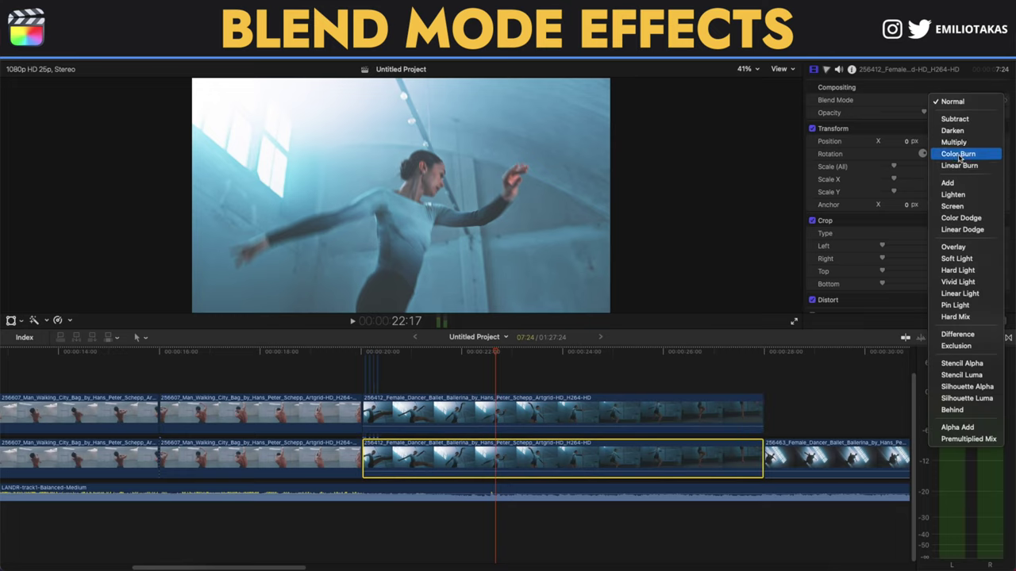
{"action": "left_click", "coordinate": [964, 211]}
Enlarge the upper copy to 276% and shift it right to about 386, 45.1 px.
{"action": "left_click", "coordinate": [555, 413]}
{"action": "left_click_drag", "start_coordinate": [893, 167], "coordinate": [910, 168]}
{"action": "left_click", "coordinate": [954, 129]}
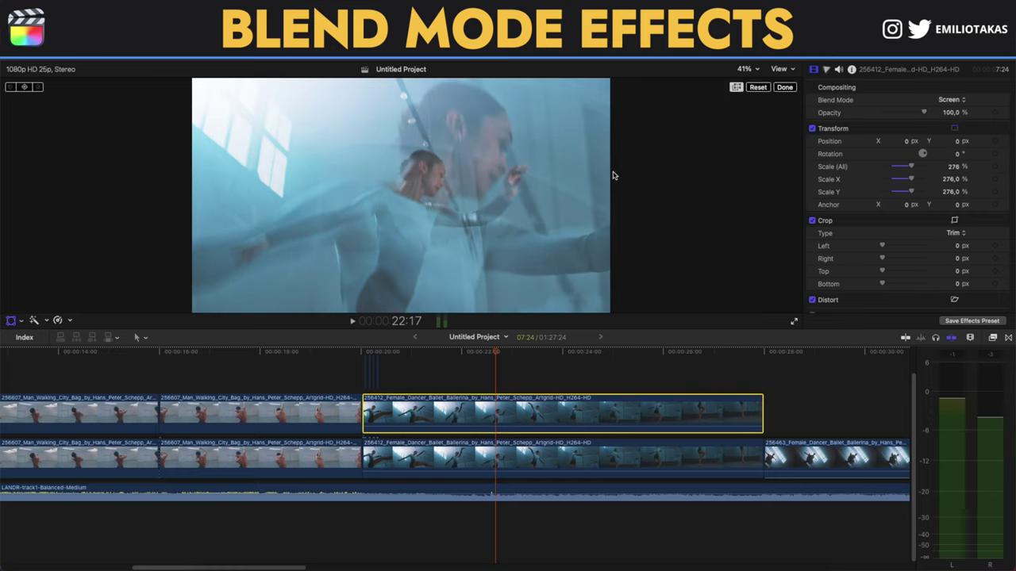
{"action": "left_click_drag", "start_coordinate": [553, 181], "coordinate": [636, 174]}
{"action": "left_click", "coordinate": [784, 88]}
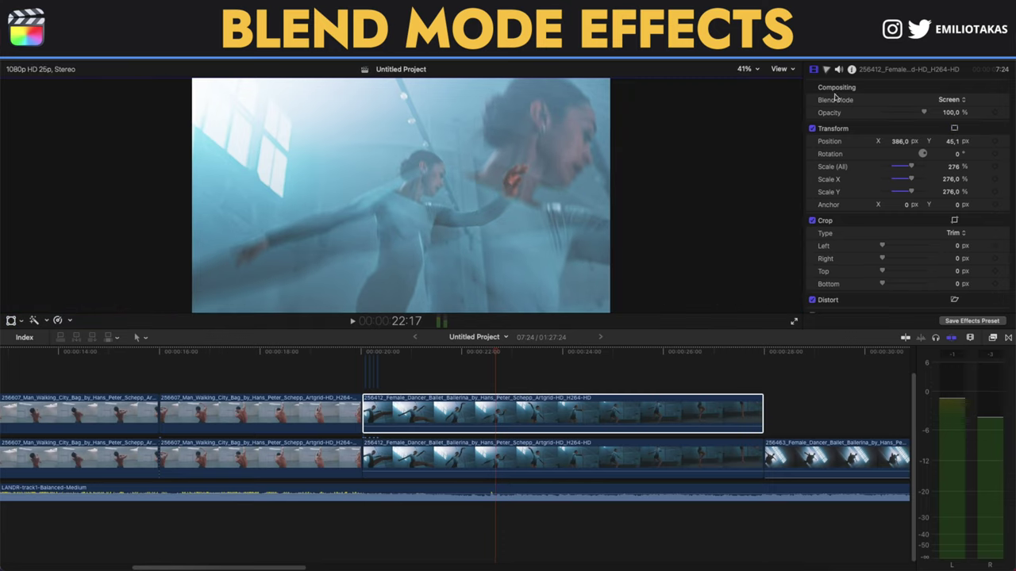
{"action": "left_click_drag", "start_coordinate": [912, 116], "coordinate": [939, 115]}
{"action": "left_click", "coordinate": [359, 370]}
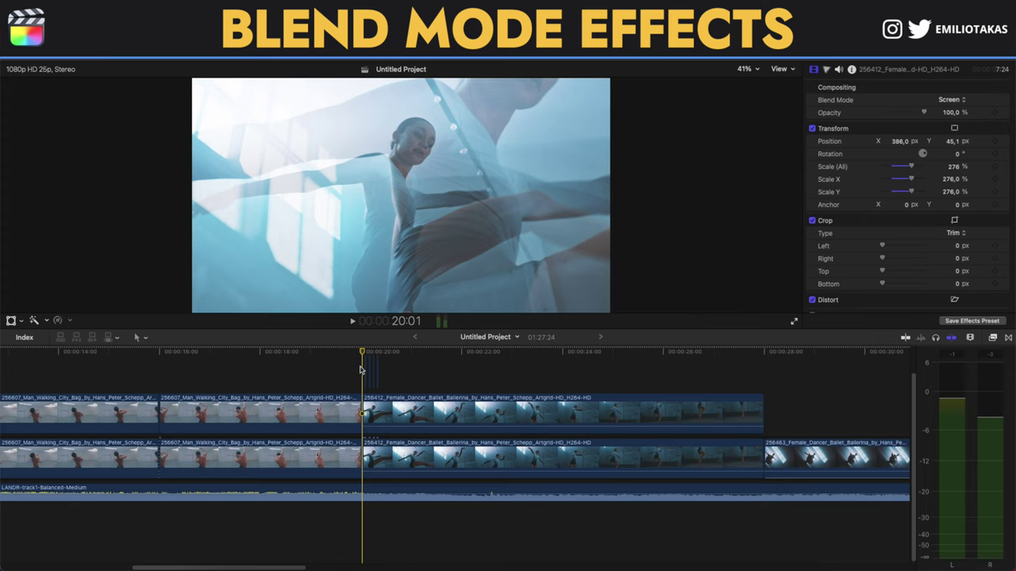
Duplicate the silhouette ballerina clip 256463 onto the lane above and blend it with Add.
{"action": "key", "text": "Down"}
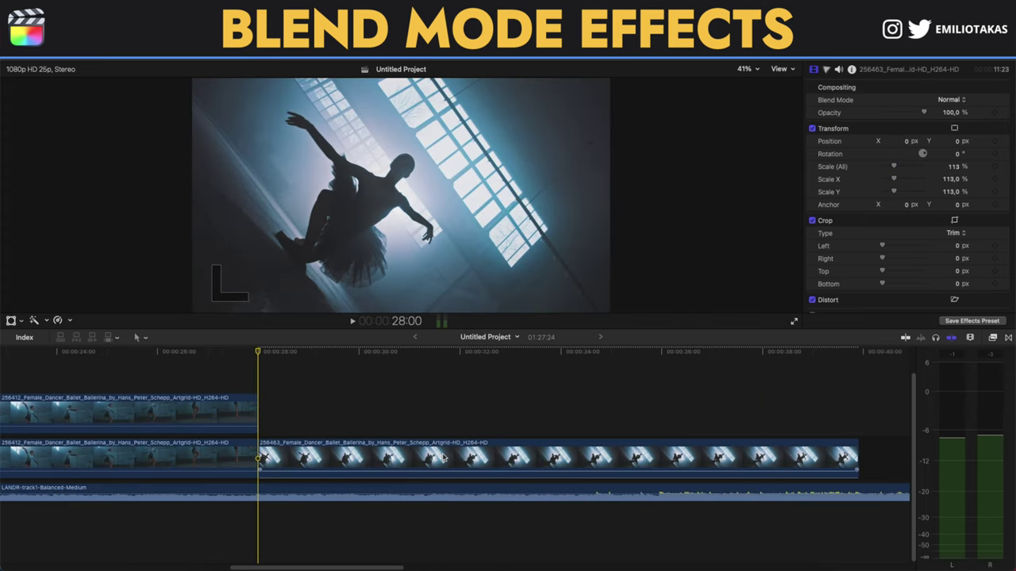
{"action": "left_click_drag", "start_coordinate": [443, 458], "coordinate": [443, 412]}
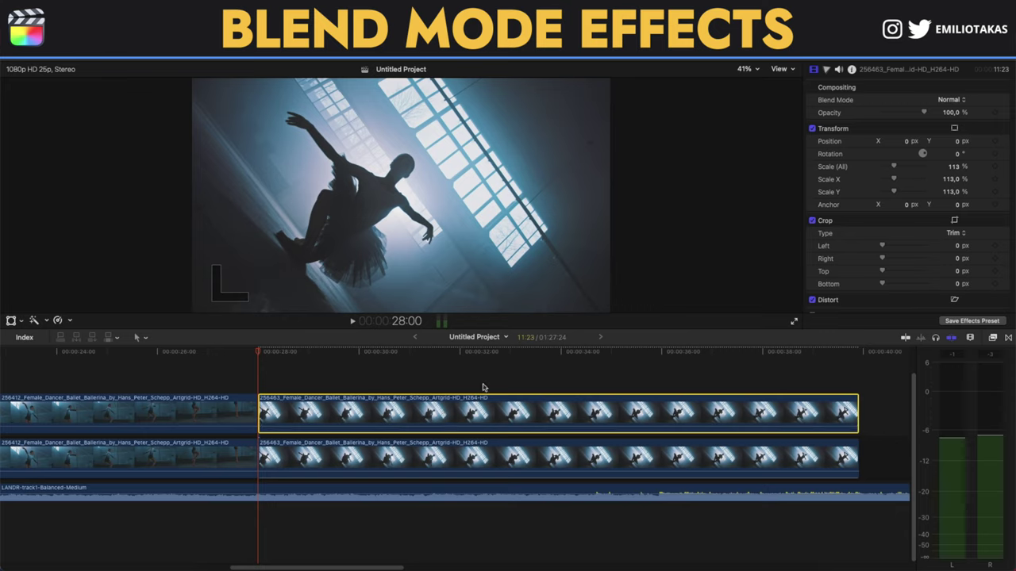
{"action": "left_click", "coordinate": [947, 100]}
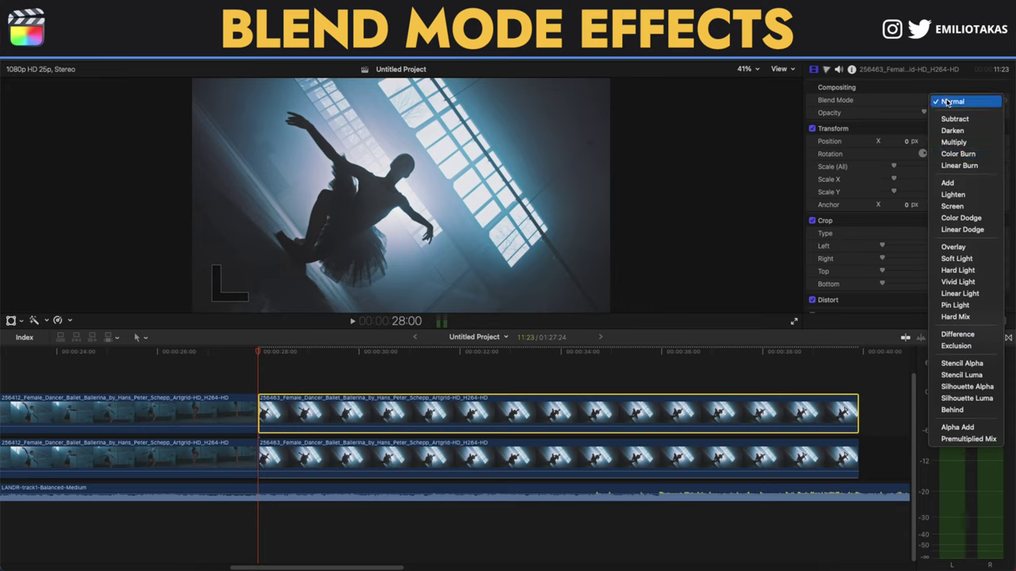
{"action": "left_click", "coordinate": [948, 184]}
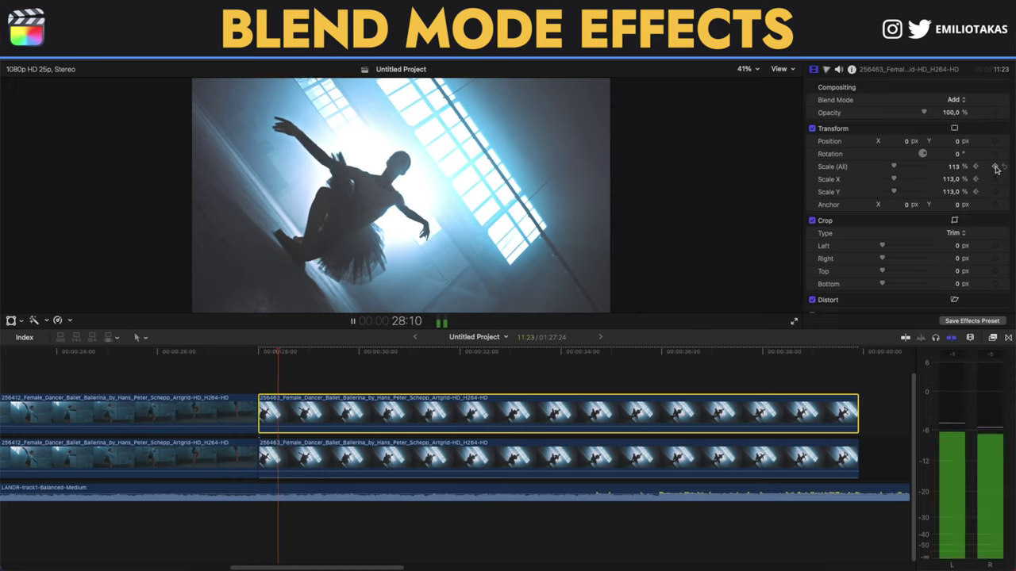
Keyframe the copy at 206% scale, then at 320% moved up-right to about 819, -170.
{"action": "left_click_drag", "start_coordinate": [894, 168], "coordinate": [903, 168]}
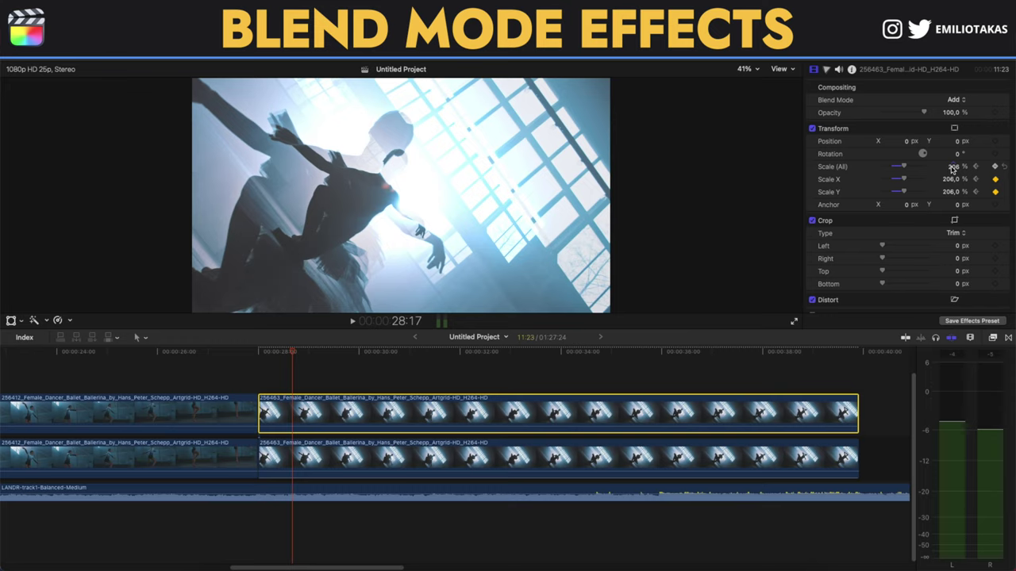
{"action": "key", "text": "space"}
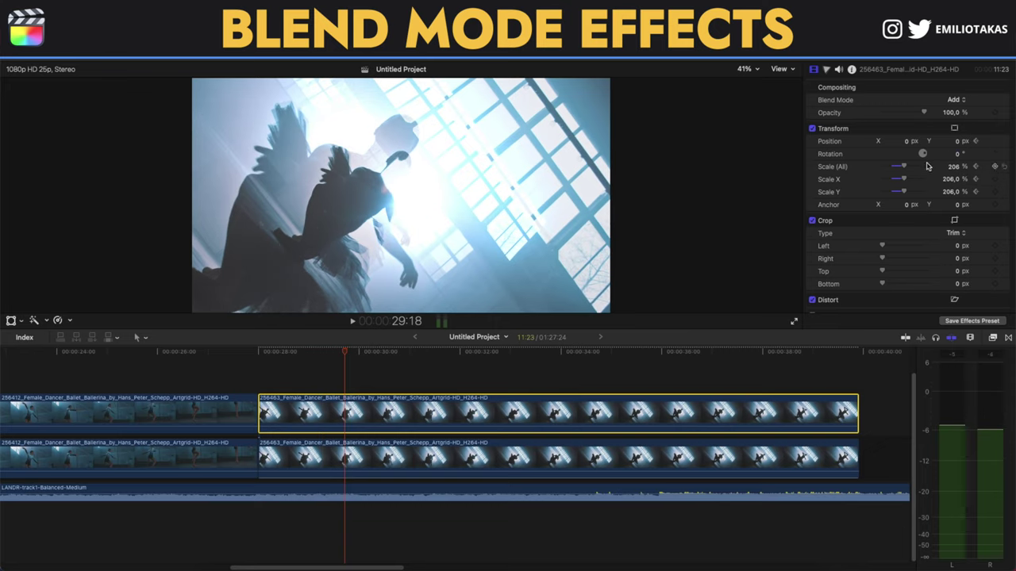
{"action": "left_click_drag", "start_coordinate": [905, 169], "coordinate": [918, 164]}
{"action": "left_click", "coordinate": [954, 130]}
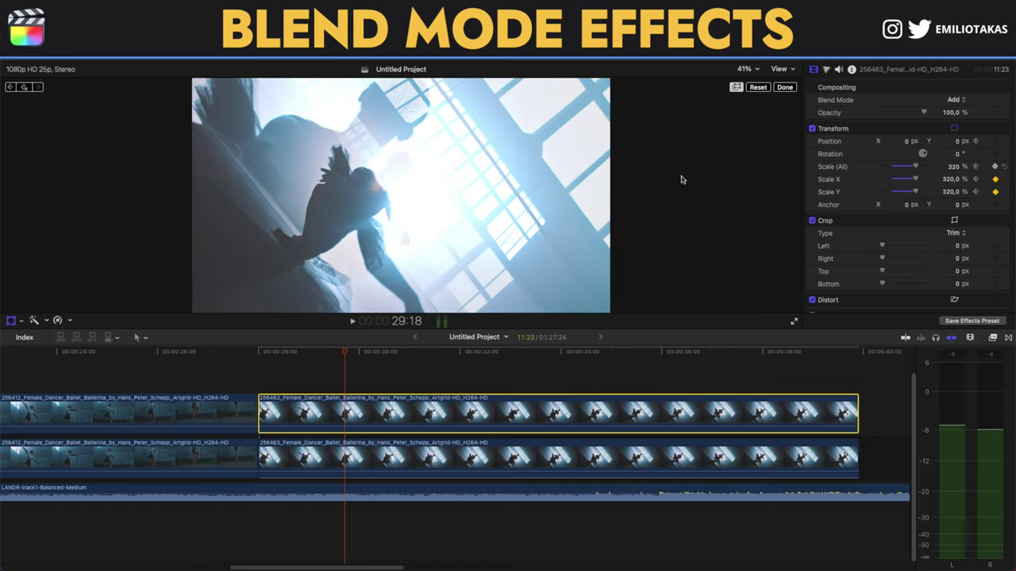
{"action": "left_click_drag", "start_coordinate": [492, 185], "coordinate": [670, 222]}
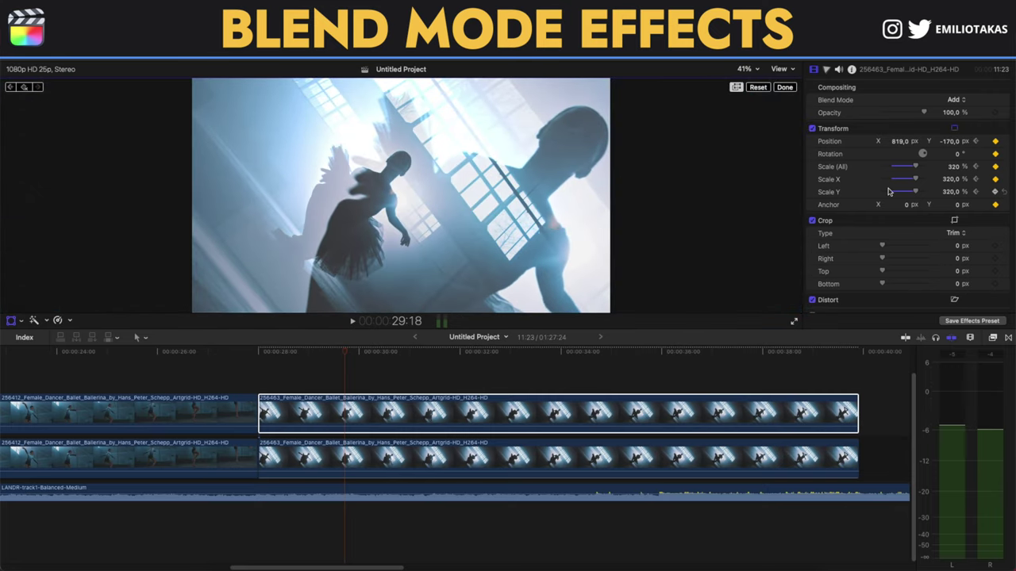
{"action": "key", "text": "space"}
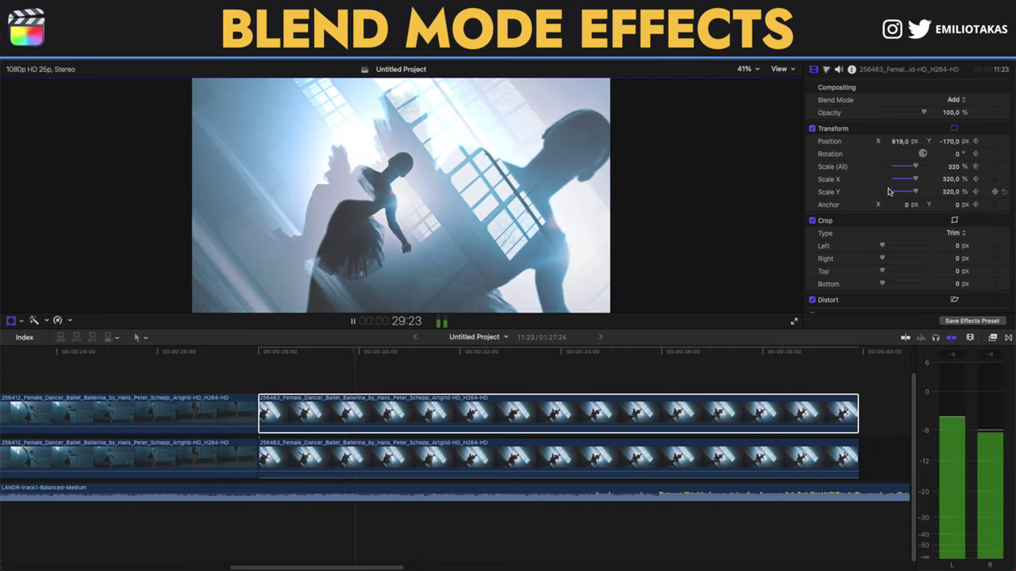
{"action": "key", "text": "space"}
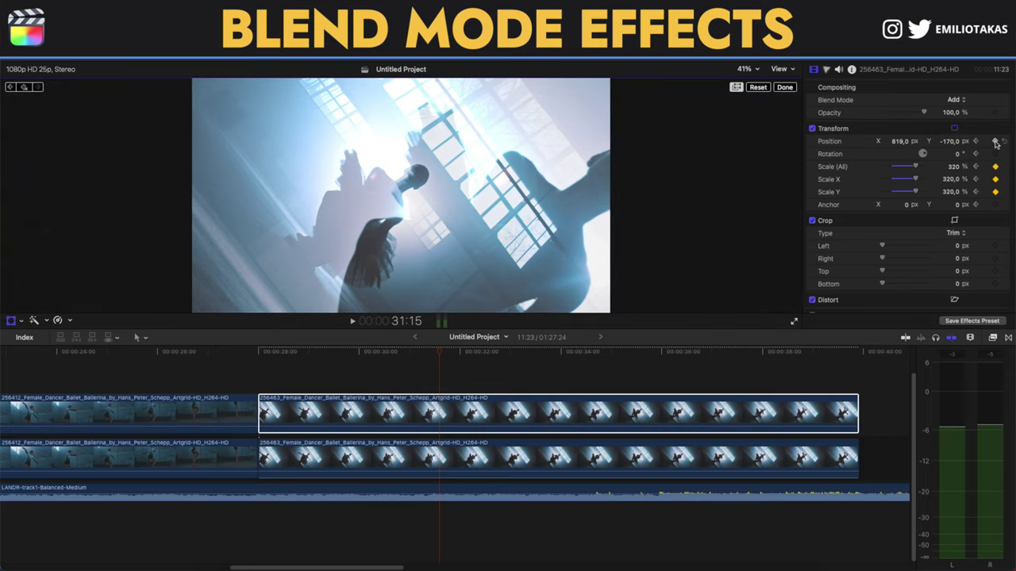
At a later point, shrink the copy to 253% and move it back near 94, -52.
{"action": "key", "text": "space"}
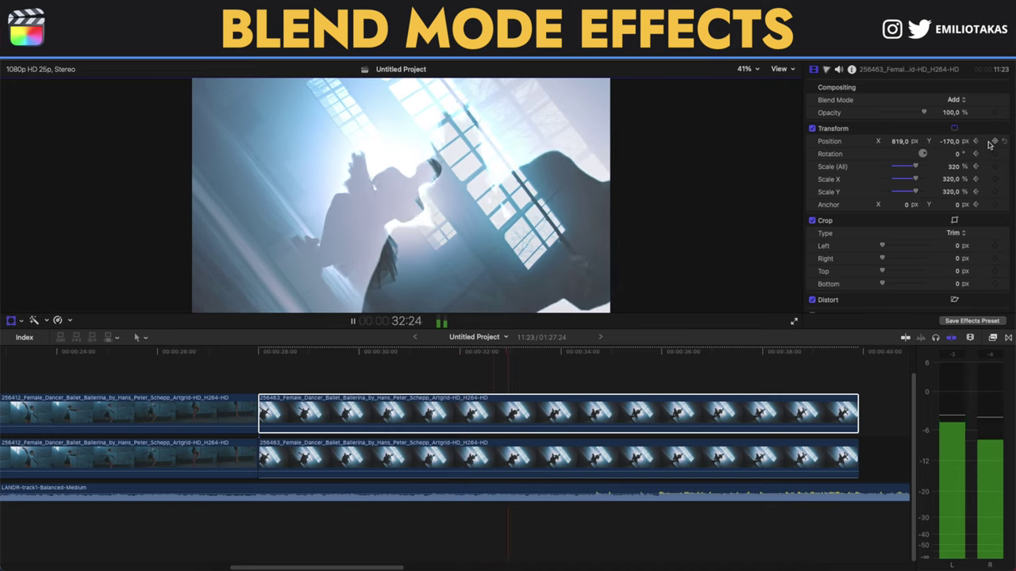
{"action": "left_click_drag", "start_coordinate": [914, 167], "coordinate": [909, 167]}
{"action": "left_click_drag", "start_coordinate": [706, 205], "coordinate": [545, 173]}
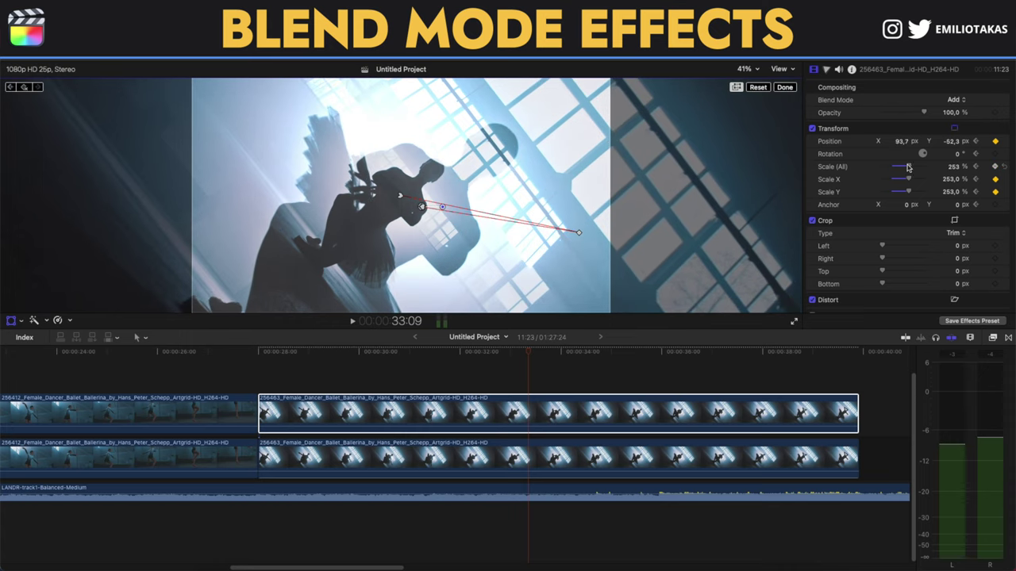
{"action": "key", "text": "space"}
{"action": "left_click", "coordinate": [782, 89]}
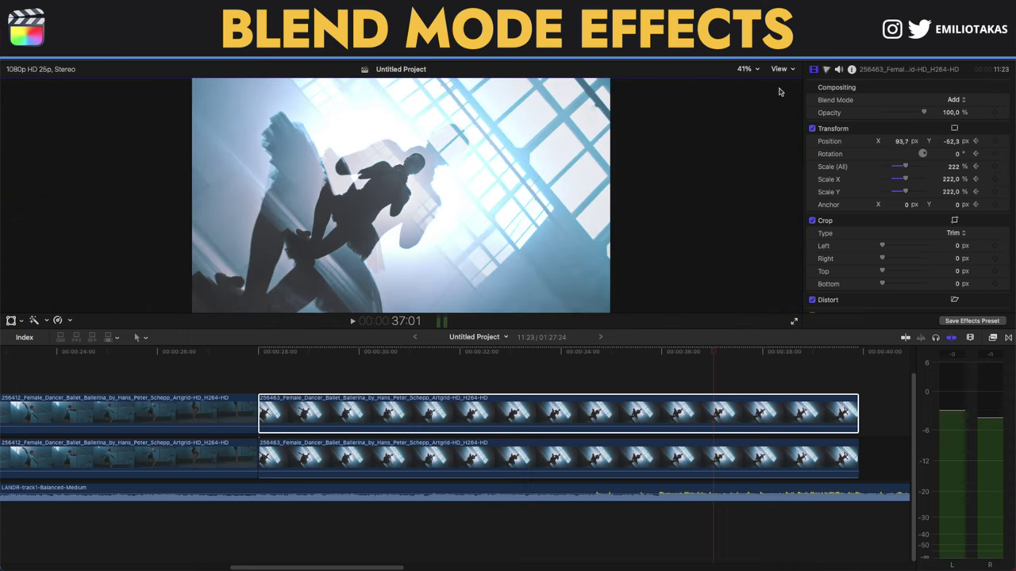